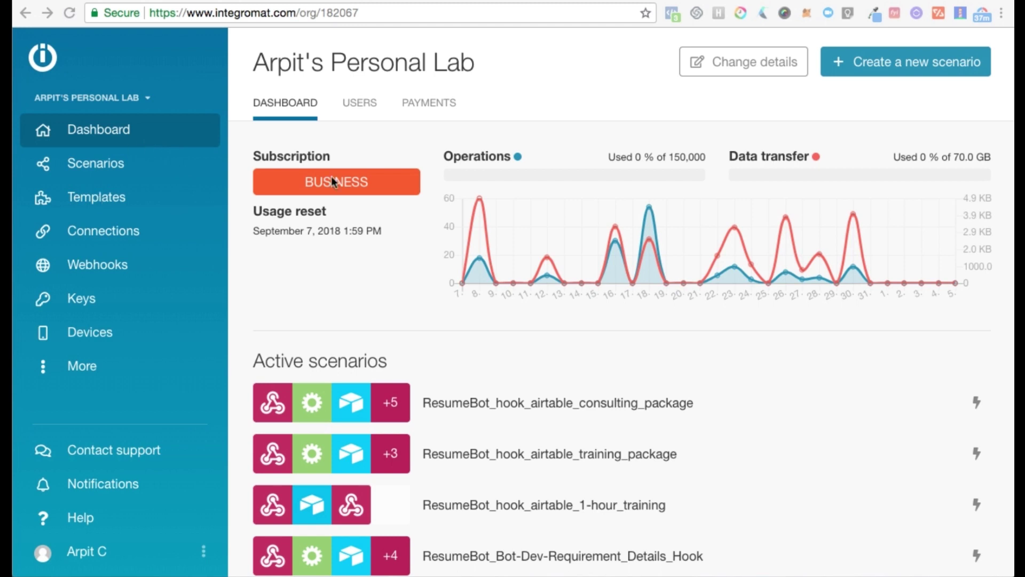
# - Start a new scenario from the organisation Dashboard
pyautogui.click(867, 70)
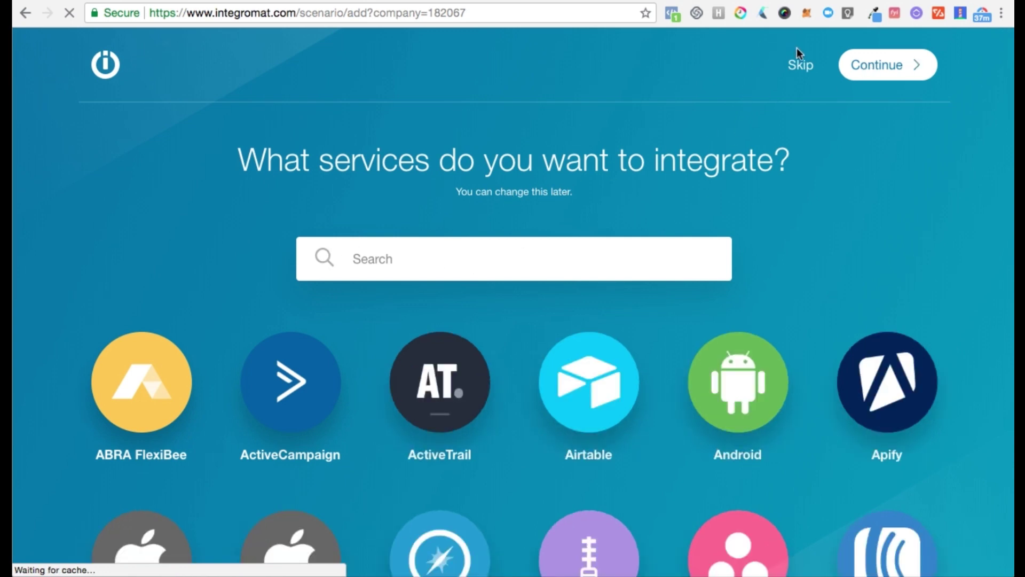
# - Skip service selection and set the first module to the Email 'Watch emails' trigger
pyautogui.click(799, 66)
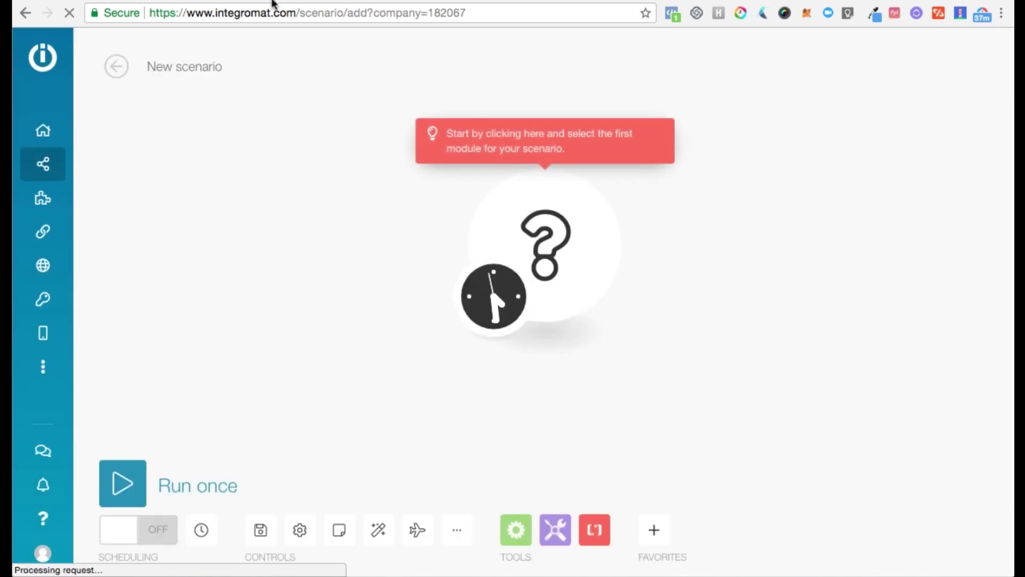
pyautogui.moveTo(550, 231); pyautogui.dragTo(328, 224)
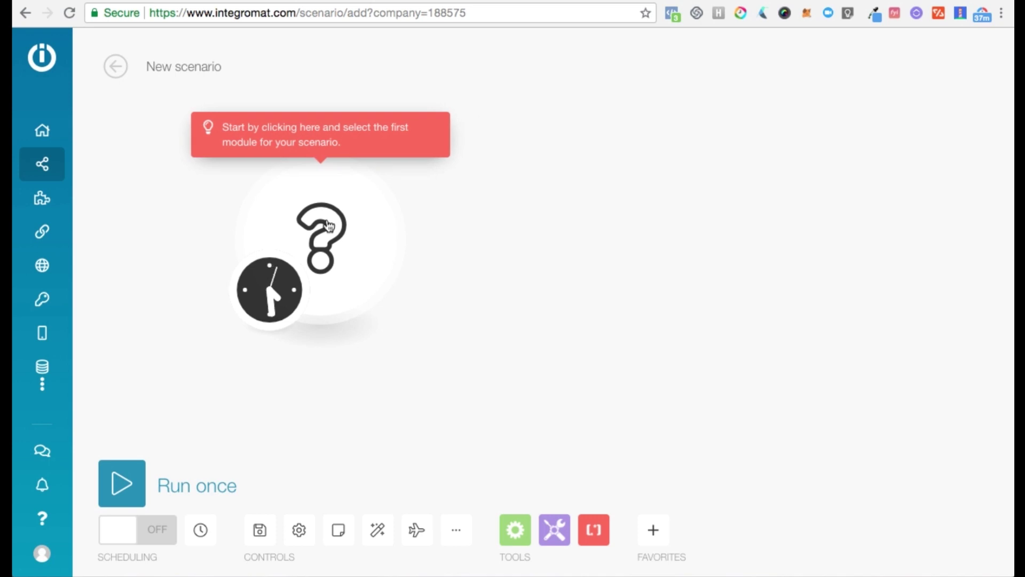
pyautogui.click(332, 227)
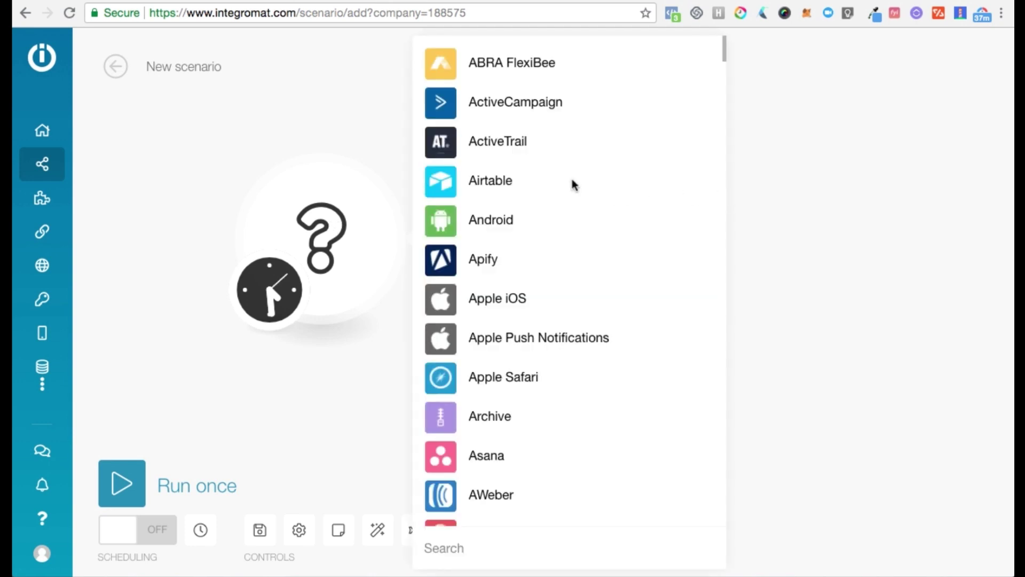
pyautogui.scroll(-5, 574, 186)
pyautogui.write('email')
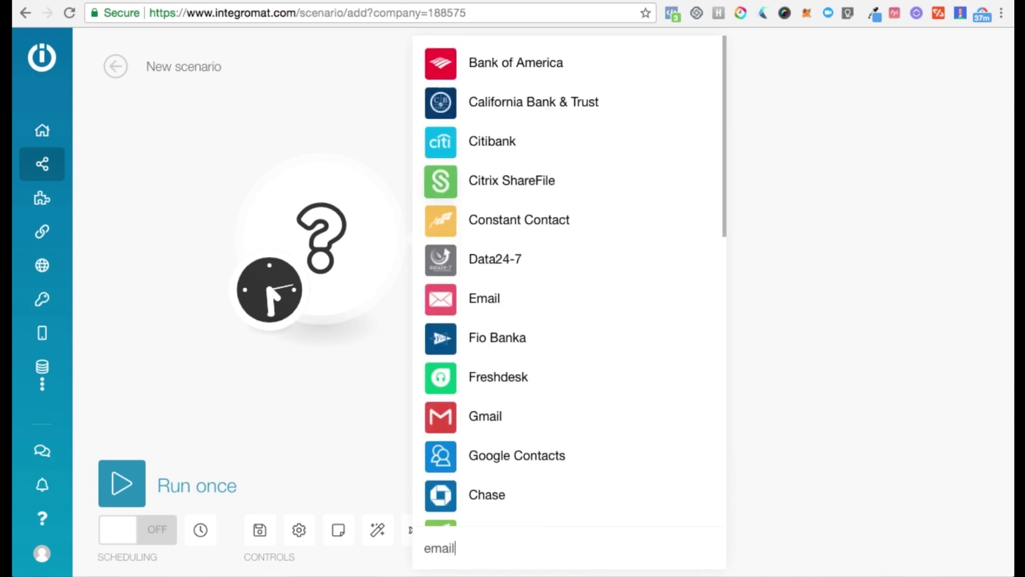
pyautogui.click(457, 297)
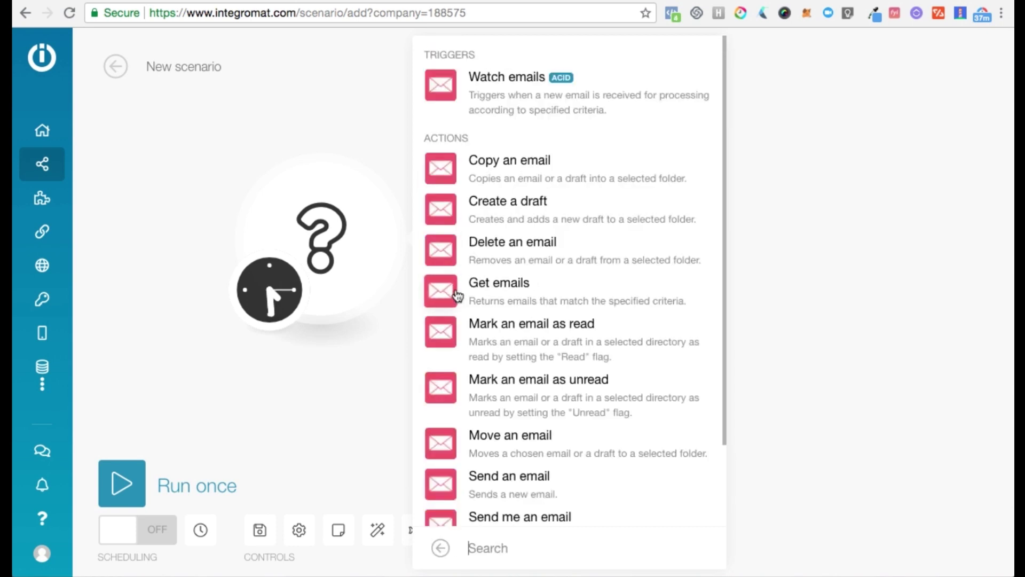
pyautogui.click(533, 87)
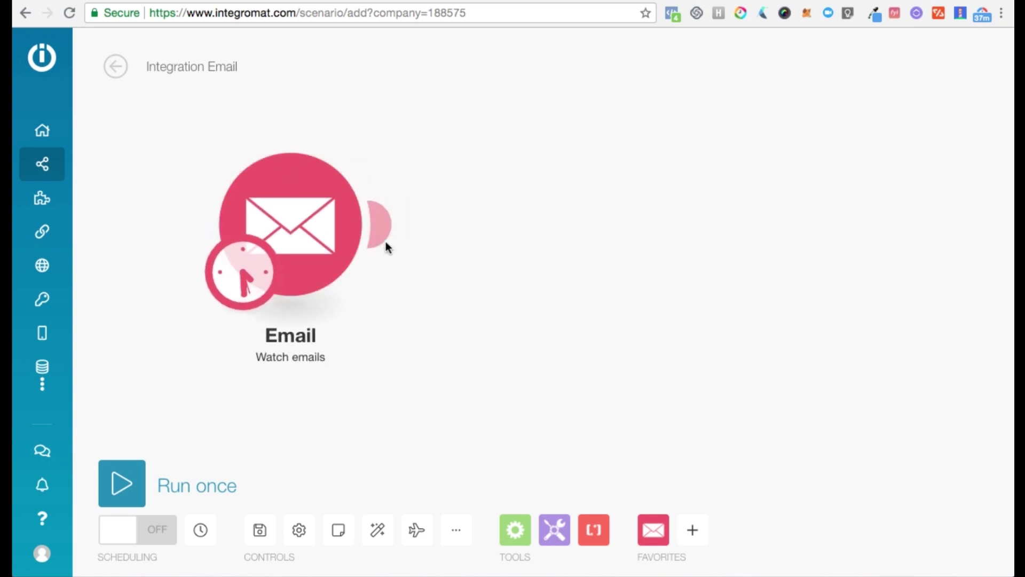
# - Link a Google Sheets 'Add a row' module after the Email trigger, placed further right
pyautogui.click(387, 221)
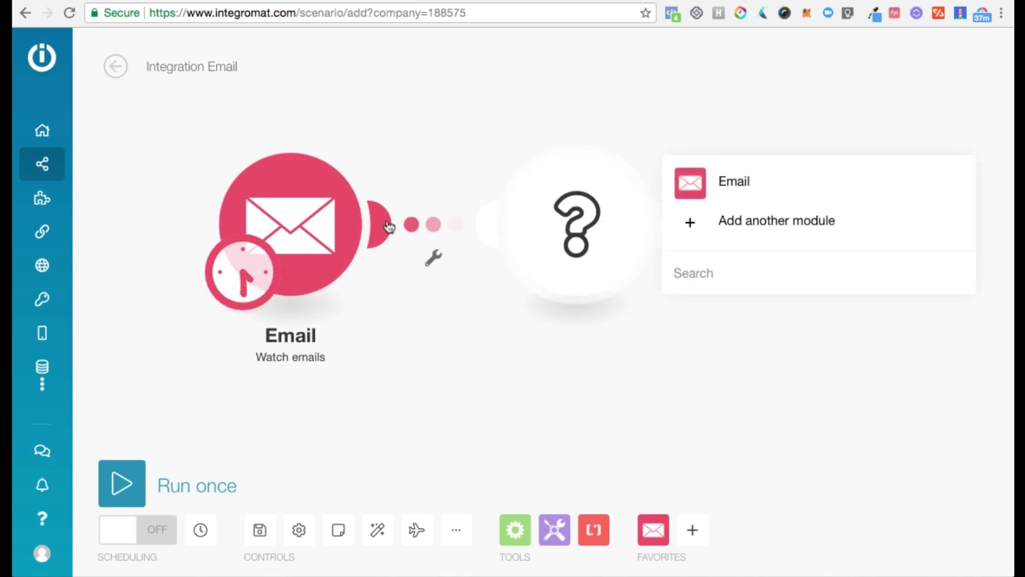
pyautogui.write('google ')
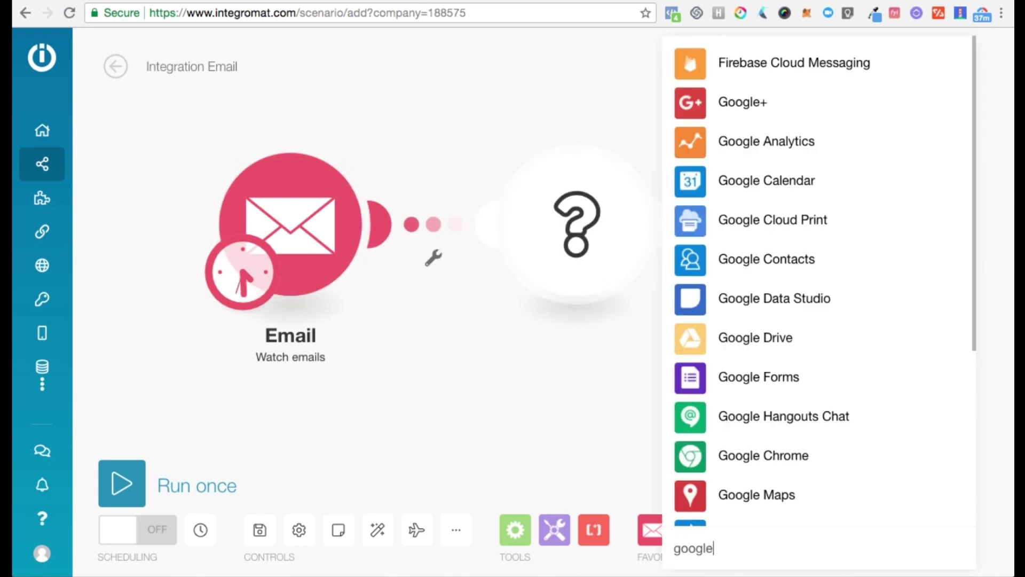
pyautogui.write('sheet')
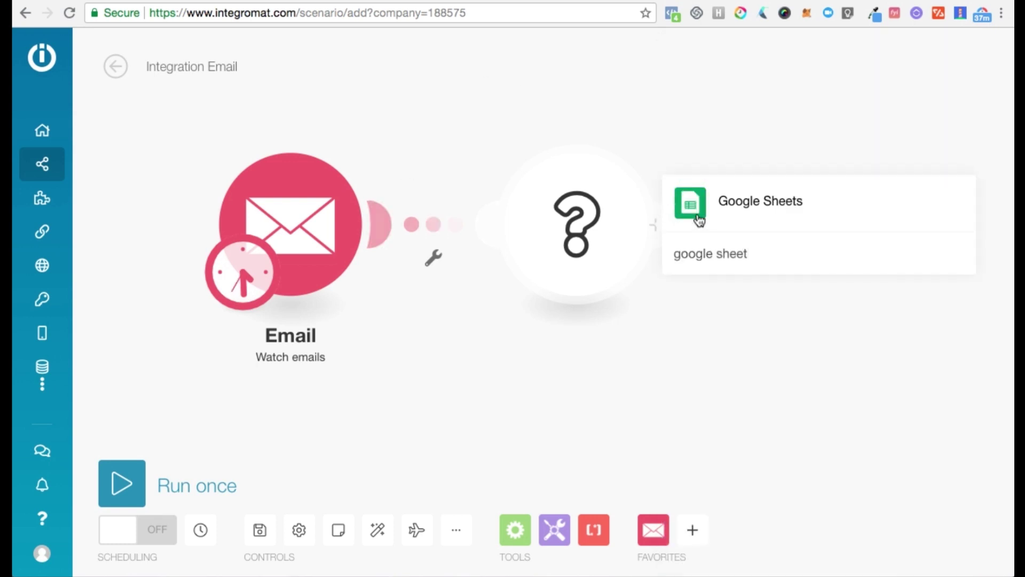
pyautogui.click(698, 211)
pyautogui.click(704, 92)
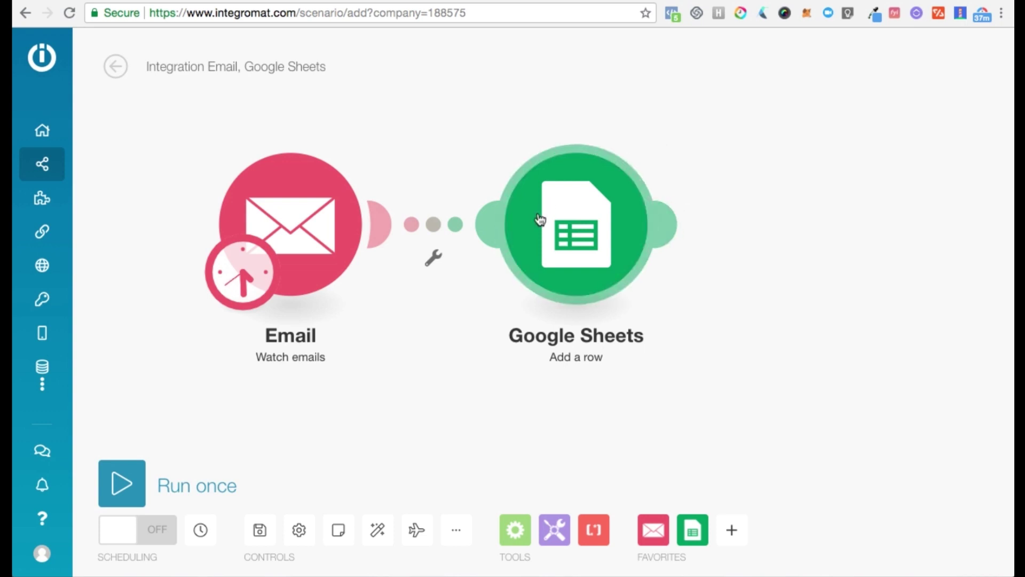
pyautogui.moveTo(595, 234); pyautogui.dragTo(667, 235)
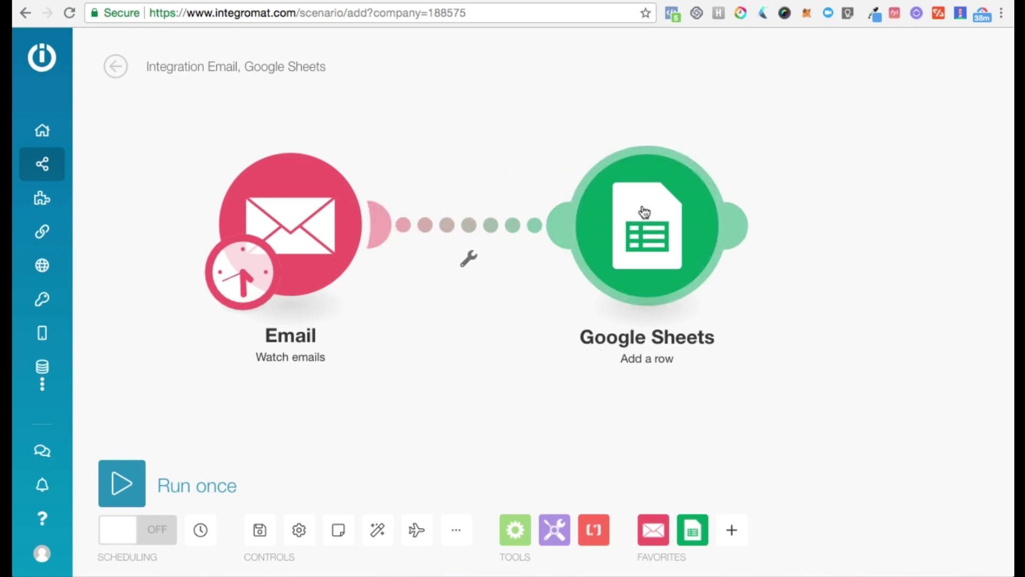
pyautogui.moveTo(643, 213); pyautogui.dragTo(665, 193)
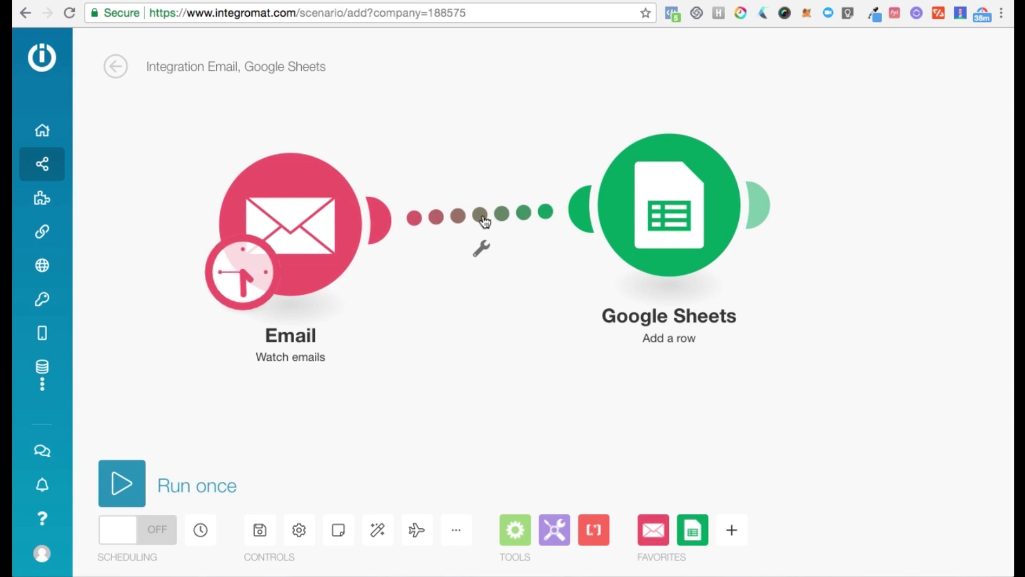
# - Insert a Router between Email and Google Sheets and add a second empty branch
pyautogui.click(516, 529)
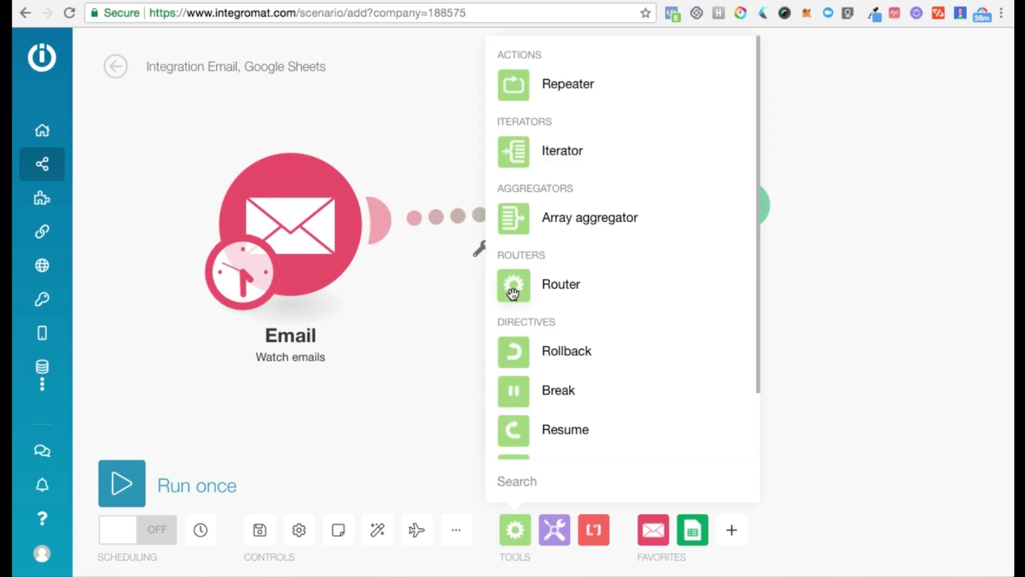
pyautogui.click(420, 322)
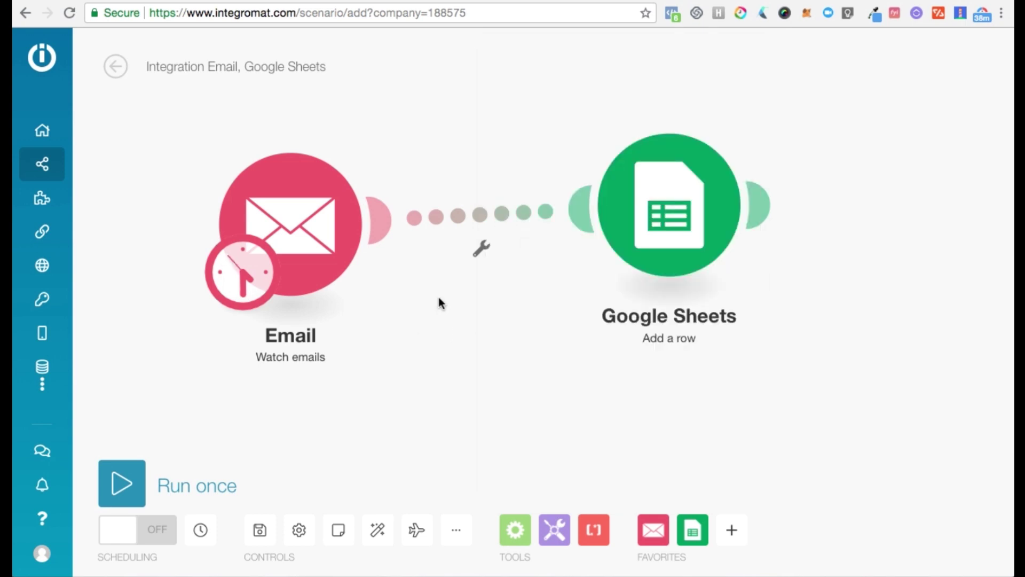
pyautogui.click(479, 219)
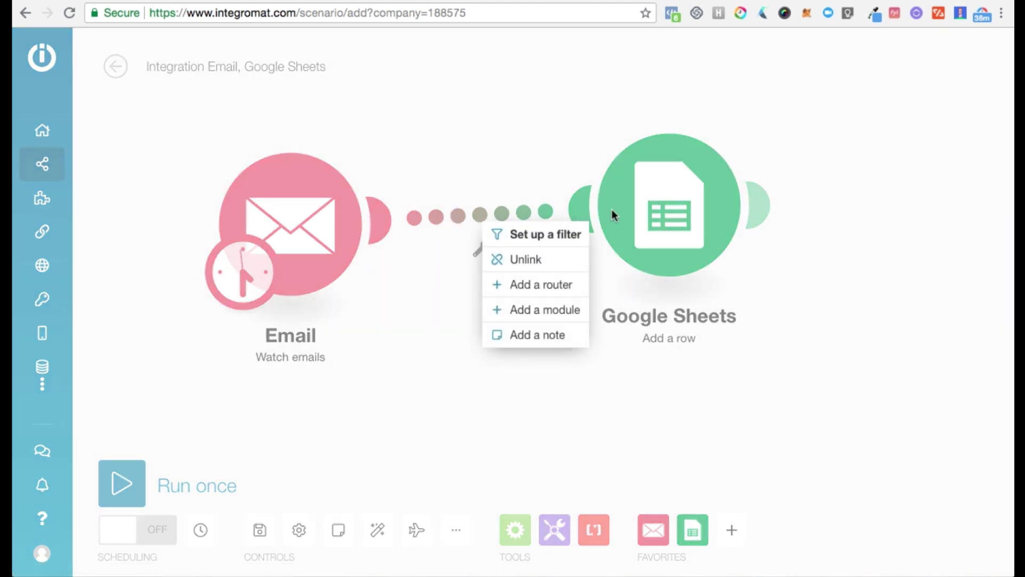
pyautogui.click(543, 291)
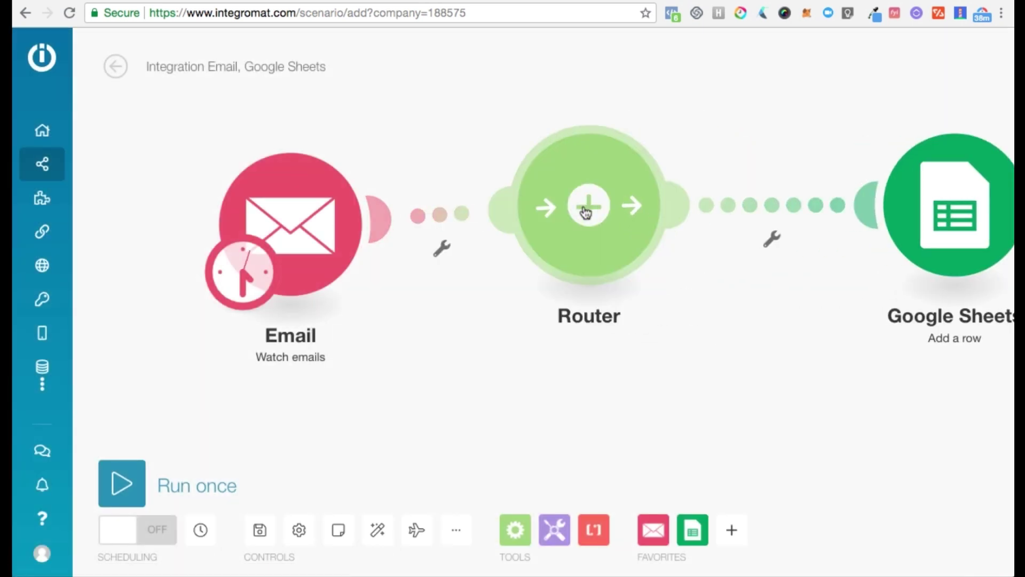
pyautogui.click(607, 246)
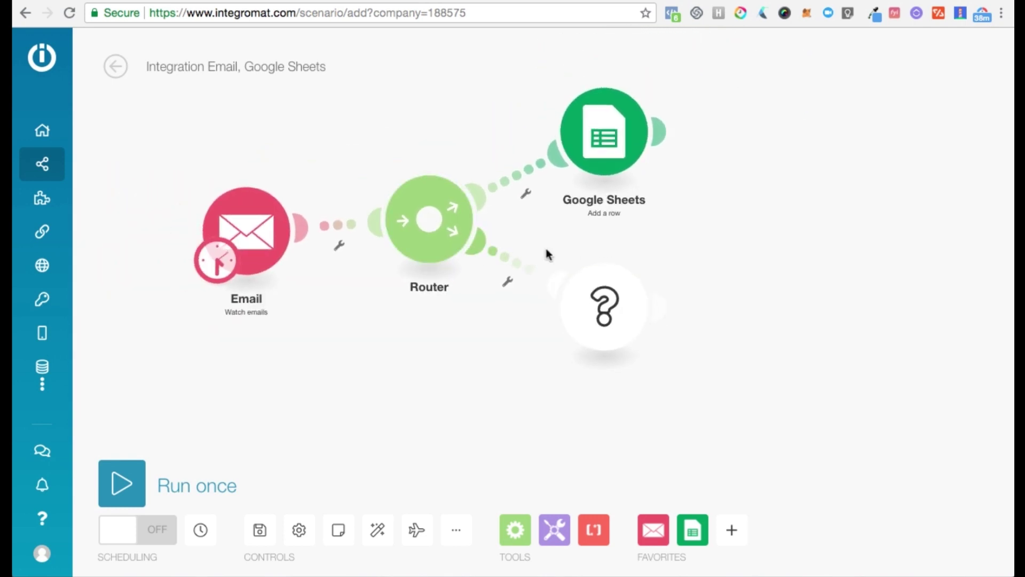
pyautogui.scroll(-1, 591, 220)
# - Turn the router's empty second branch into a Slack 'Create a message' module
pyautogui.click(587, 289)
pyautogui.write('s')
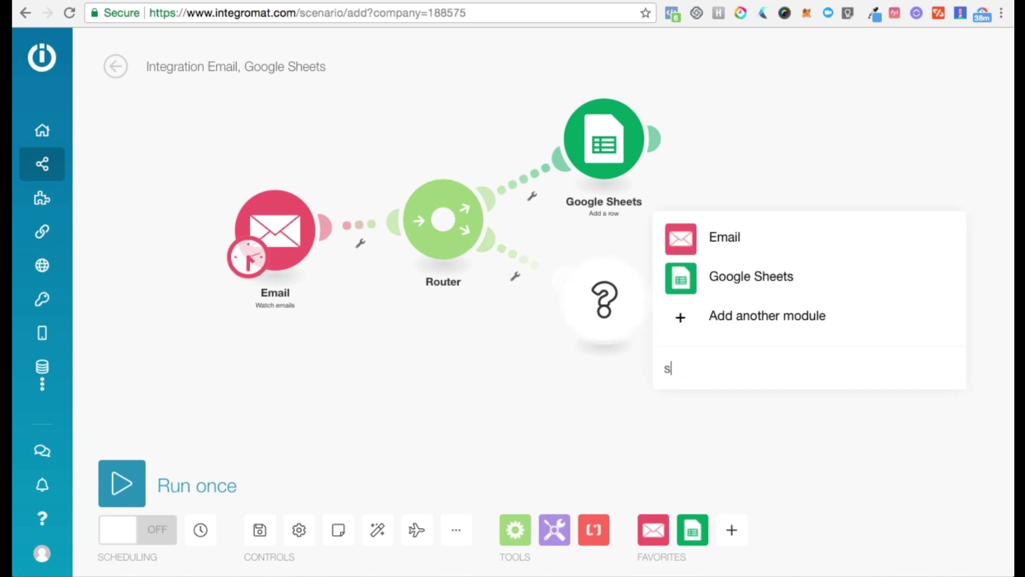
pyautogui.write('lack')
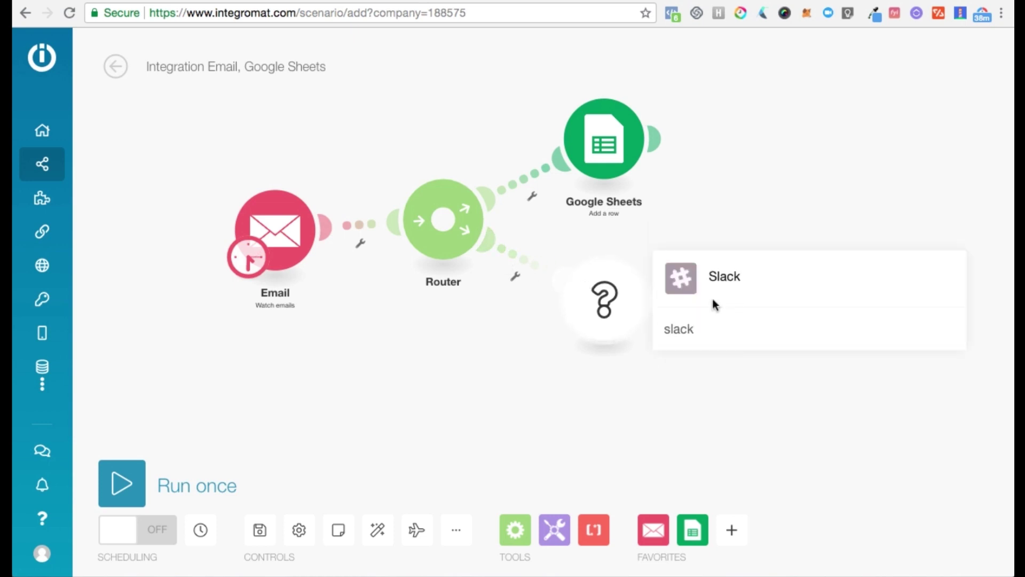
pyautogui.click(688, 289)
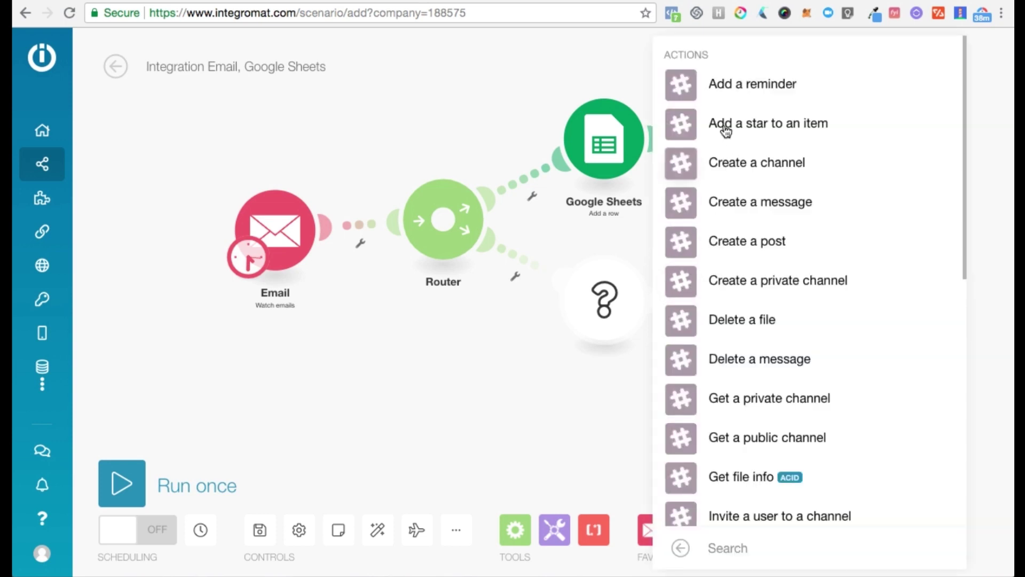
pyautogui.scroll(-2, 727, 131)
pyautogui.scroll(2, 725, 130)
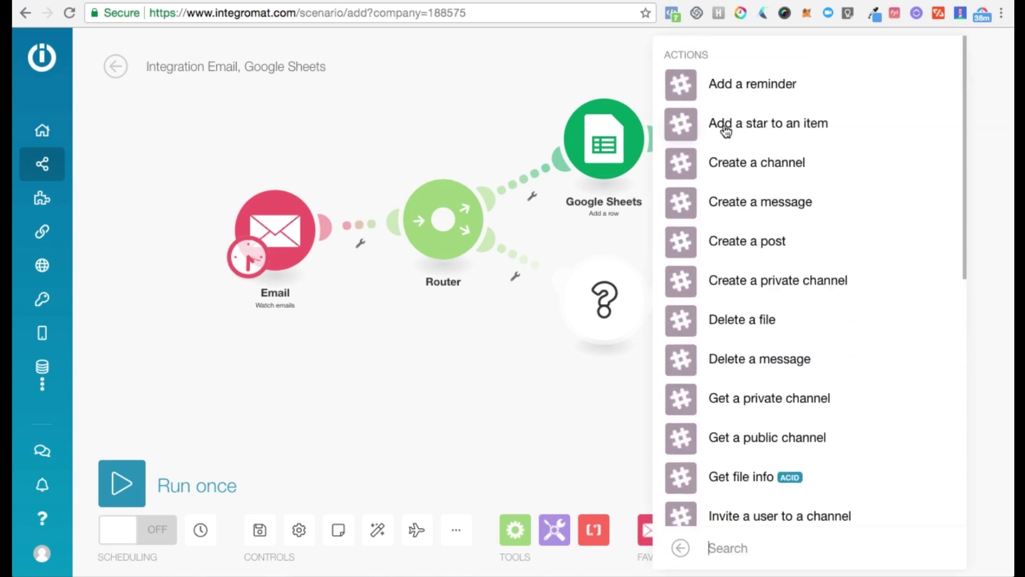
pyautogui.click(681, 213)
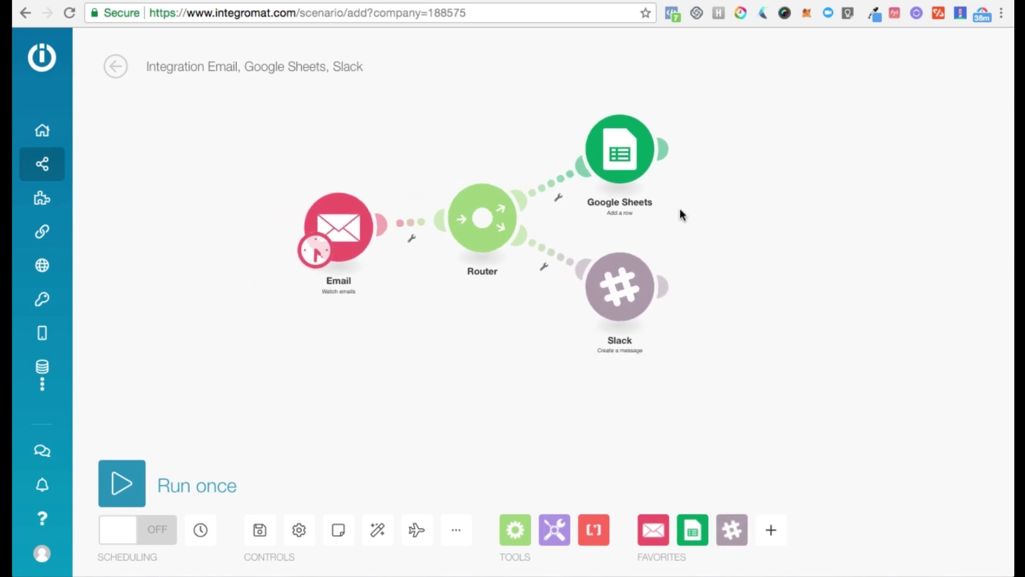
pyautogui.moveTo(681, 214); pyautogui.dragTo(635, 204)
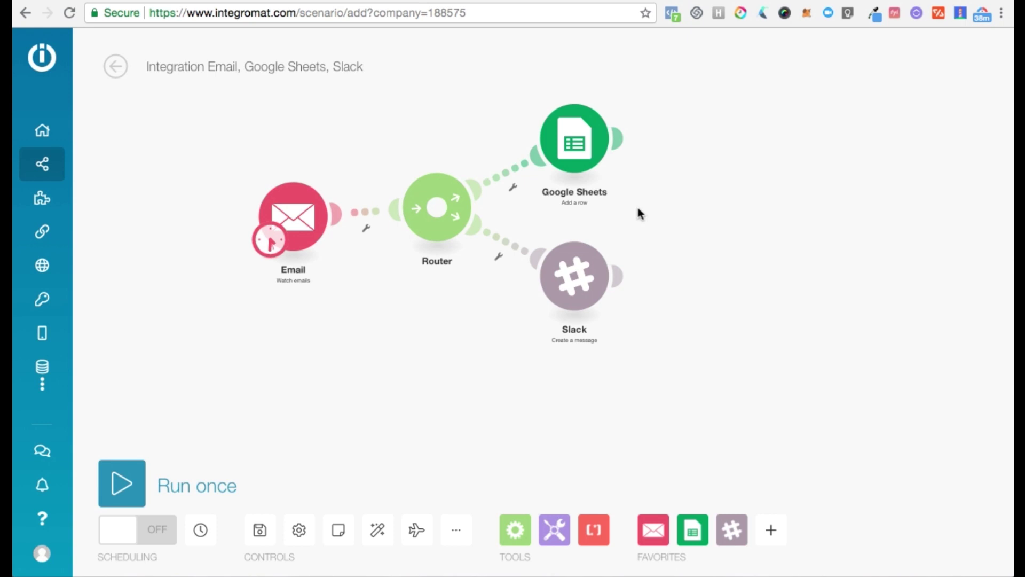
# - Add a third router branch ending in a JIRA Software 'Create Issue' module
pyautogui.click(437, 218)
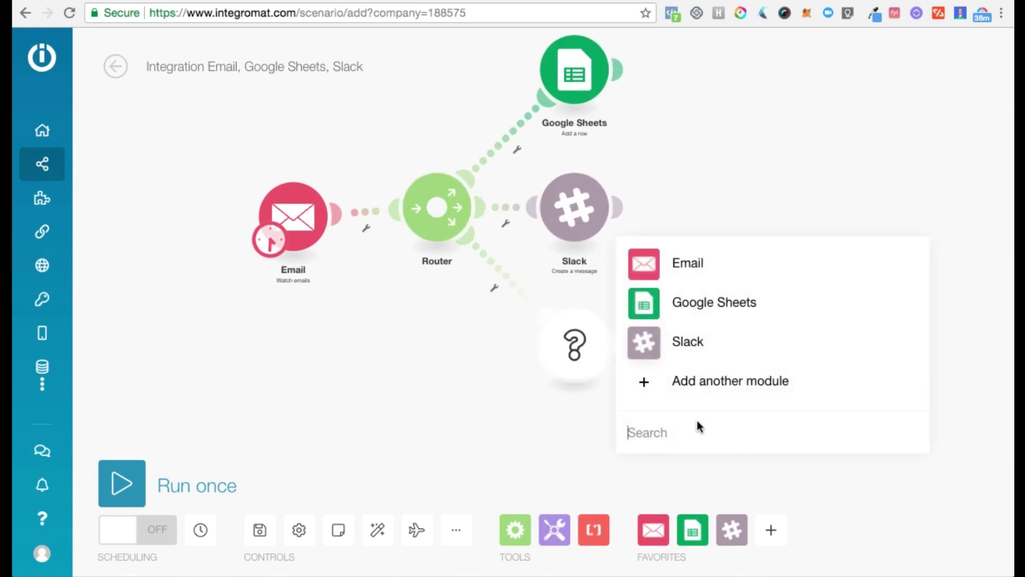
pyautogui.write('j')
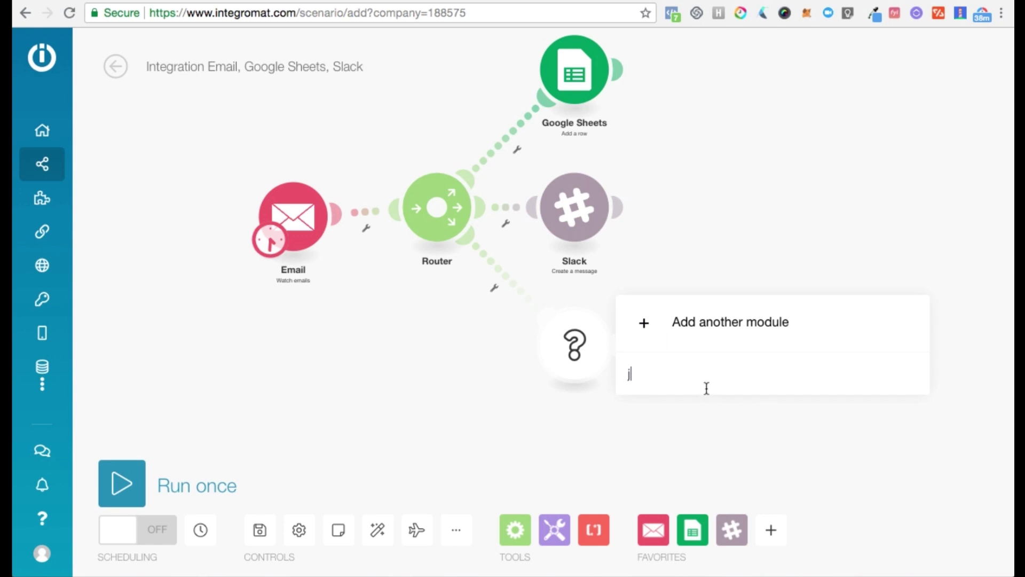
pyautogui.write('ira')
pyautogui.click(649, 321)
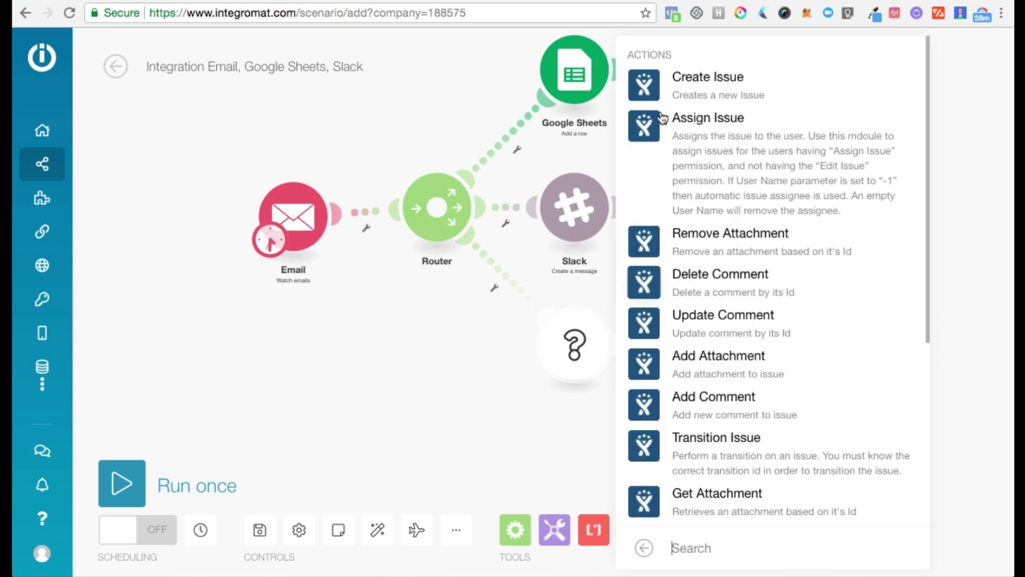
pyautogui.click(644, 91)
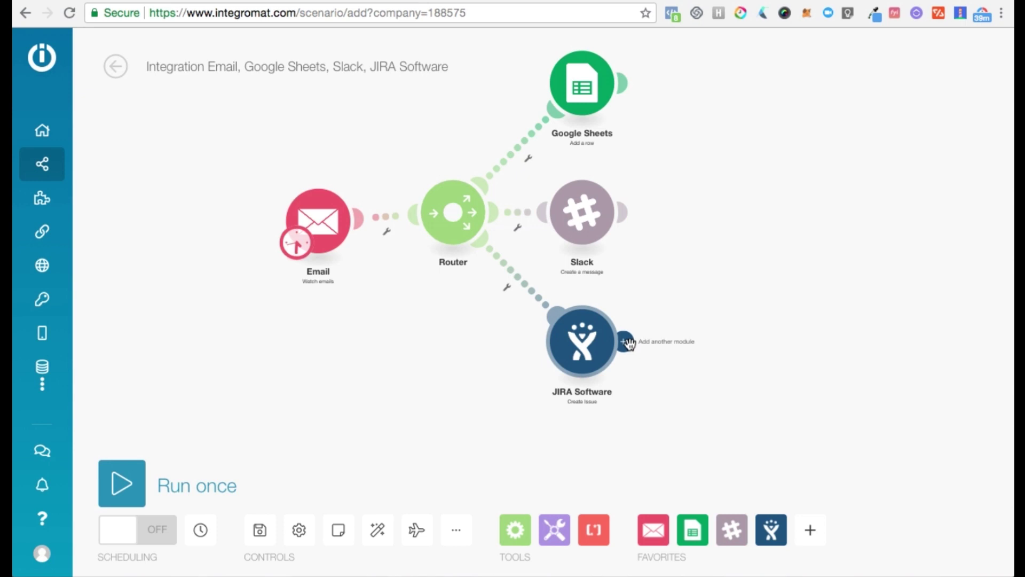
pyautogui.click(629, 342)
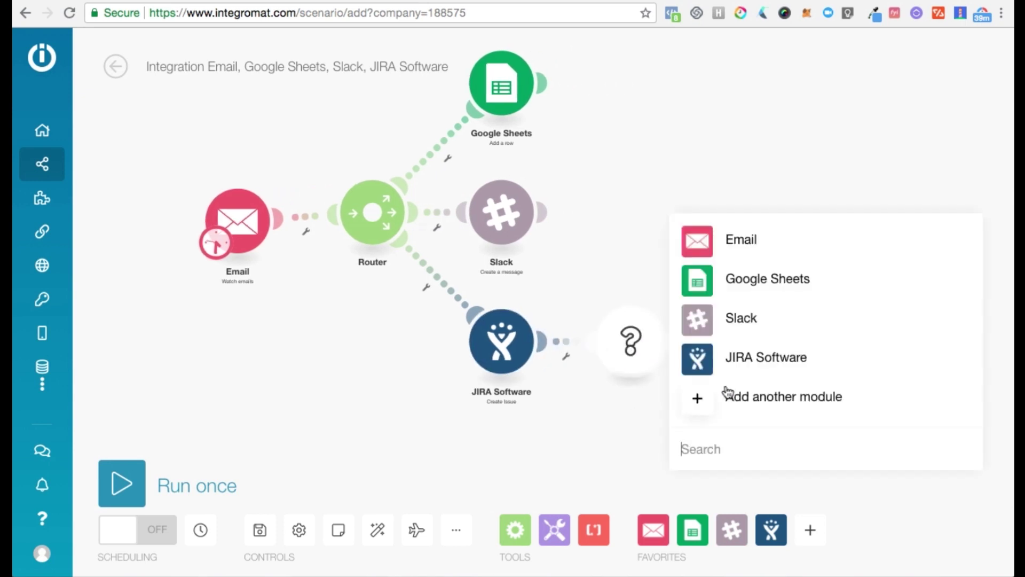
# - Set the module after JIRA Software to ClickUp 'Create Task in List'
pyautogui.write('click')
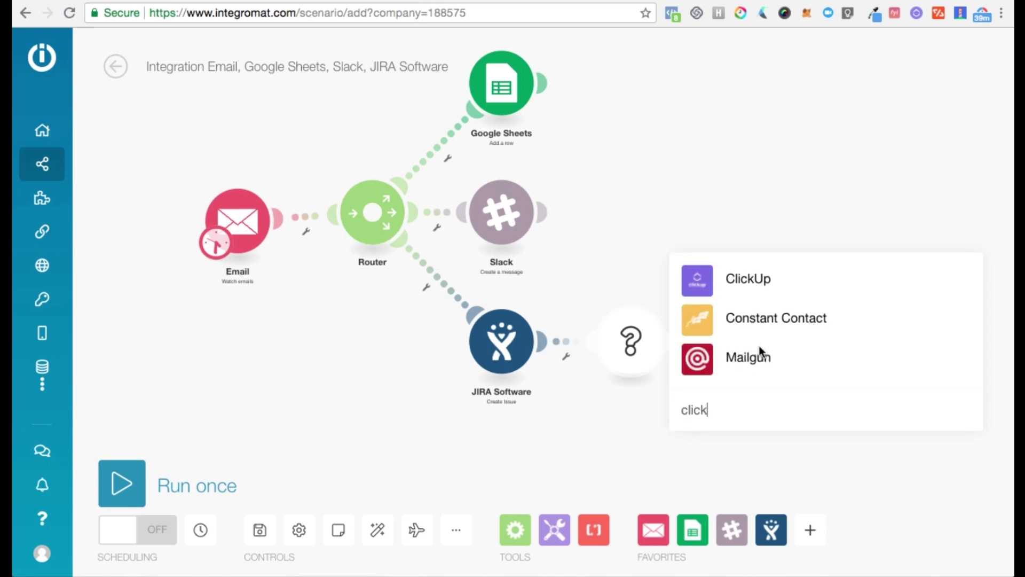
pyautogui.click(698, 277)
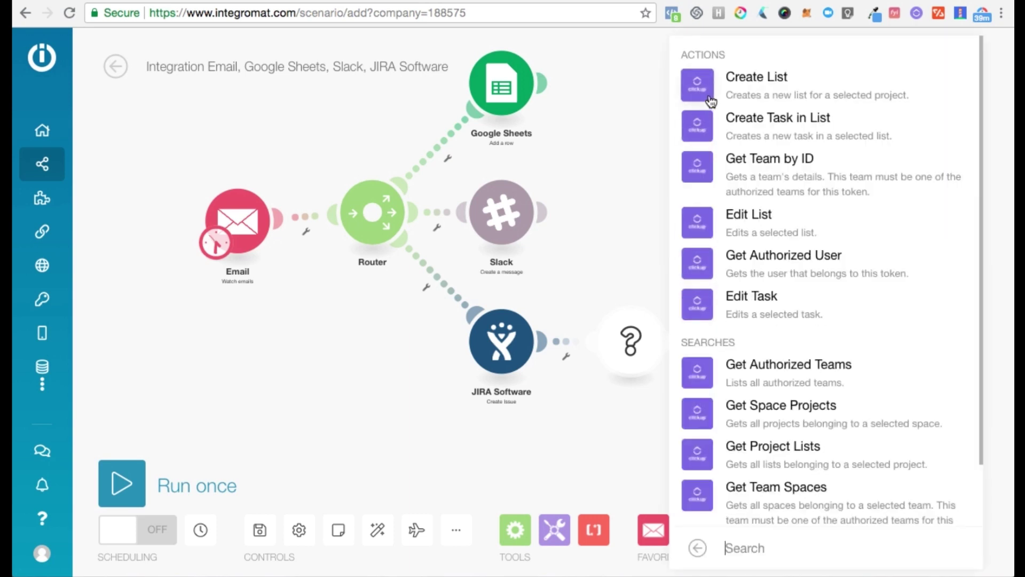
pyautogui.click(697, 126)
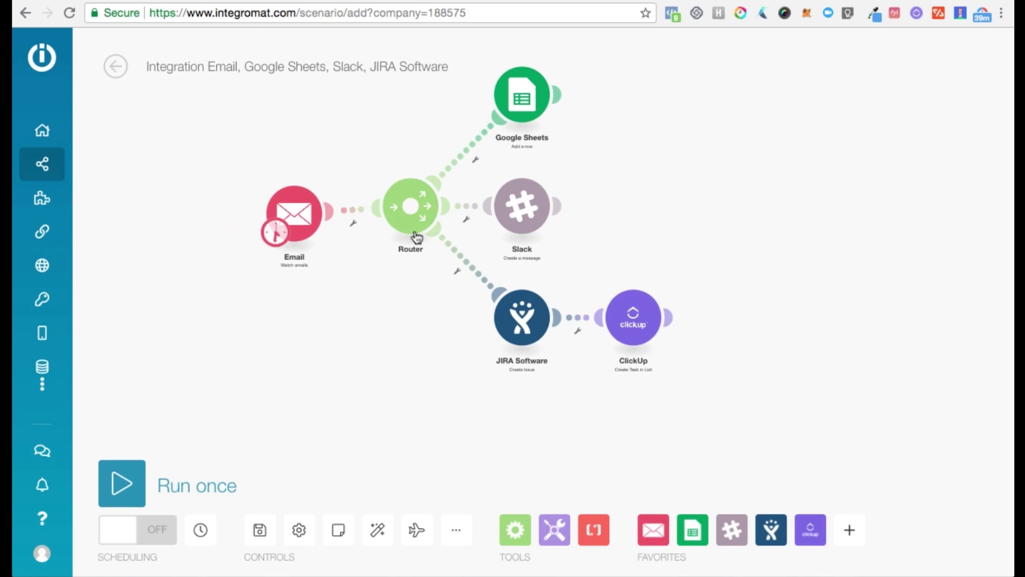
# - Filter the Router–JIRA route so Sender: Email address must equal one specific address
pyautogui.click(470, 270)
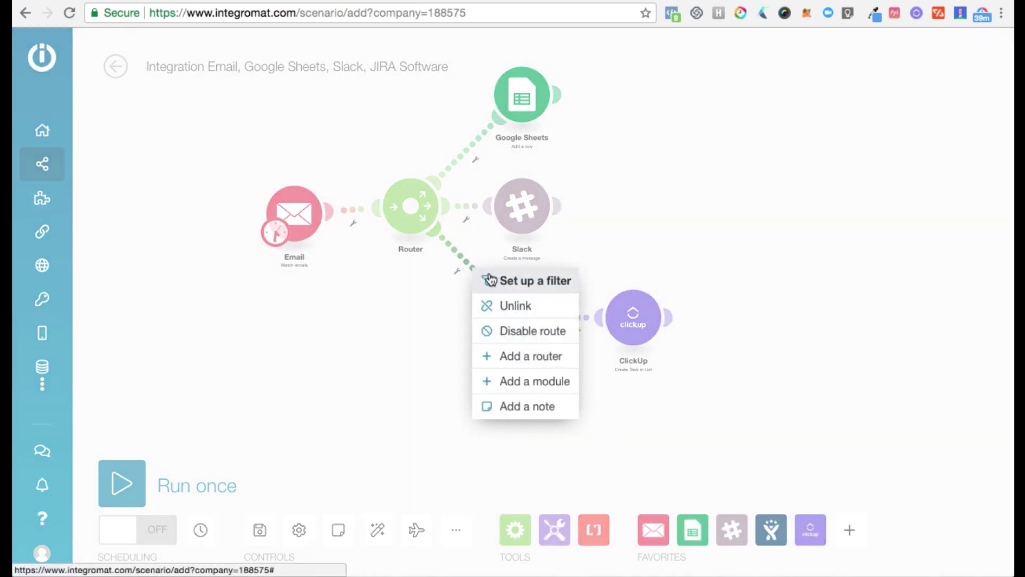
pyautogui.click(487, 279)
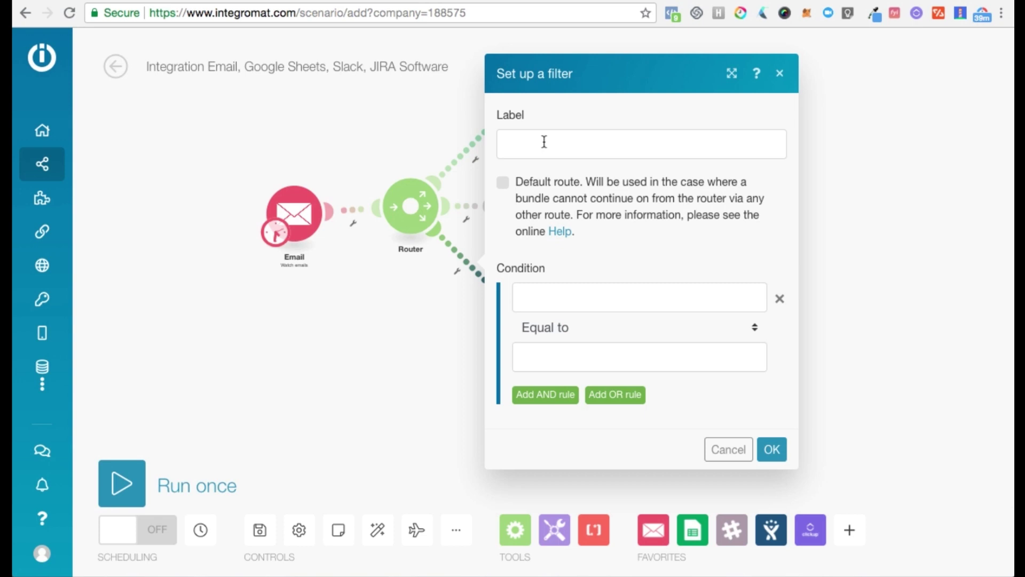
pyautogui.click(544, 141)
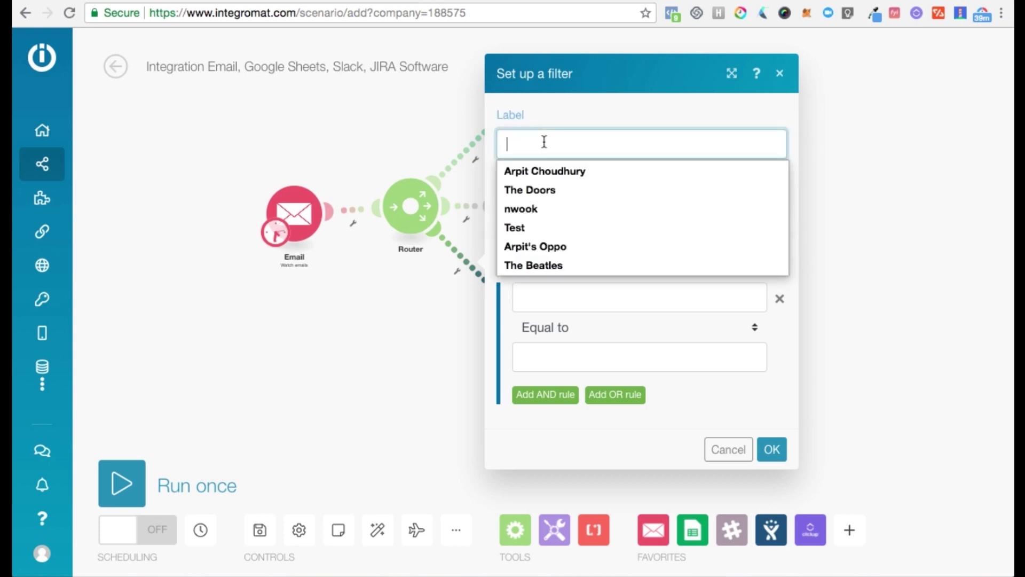
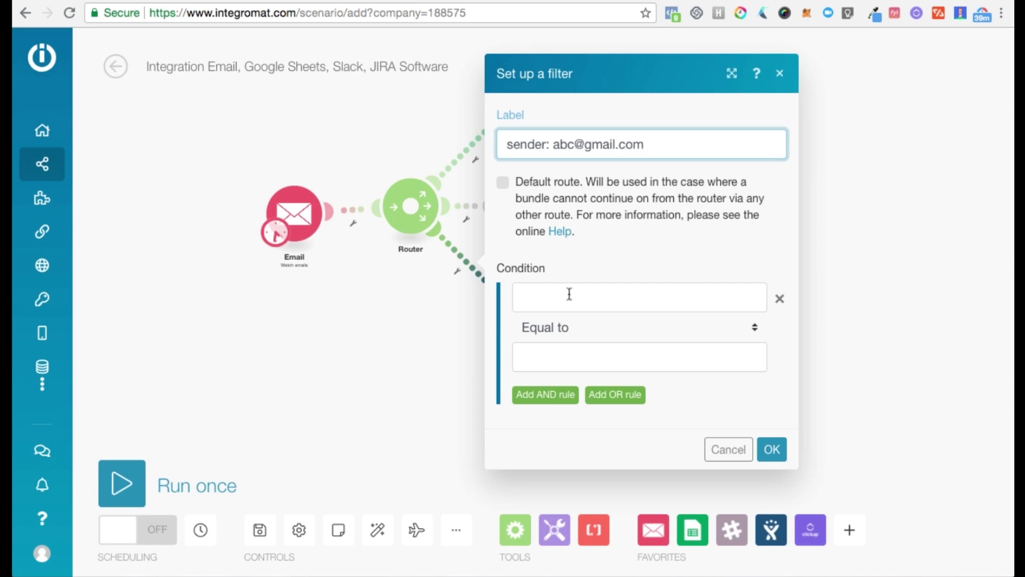
pyautogui.click(569, 294)
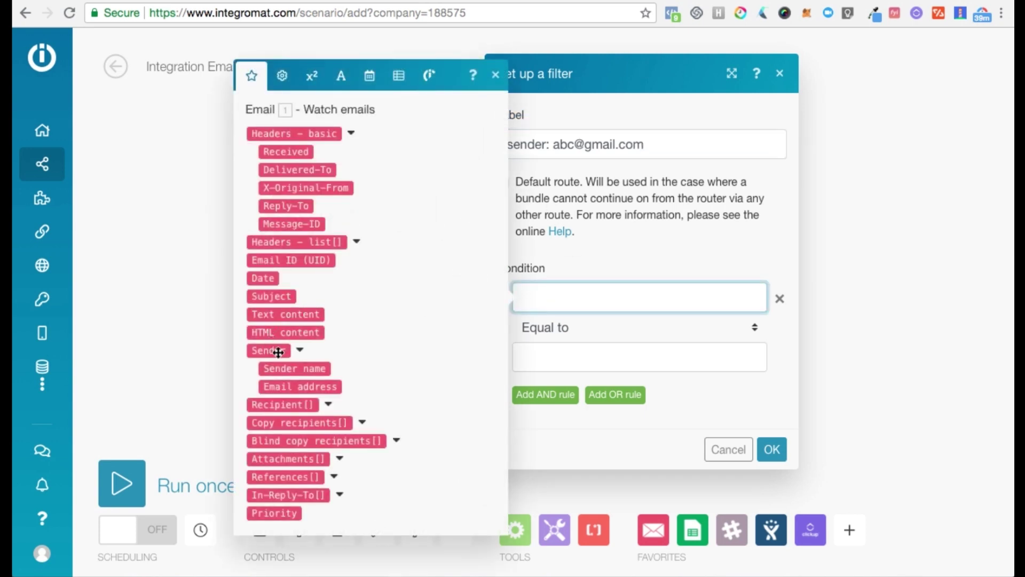
pyautogui.moveTo(310, 390); pyautogui.dragTo(615, 299)
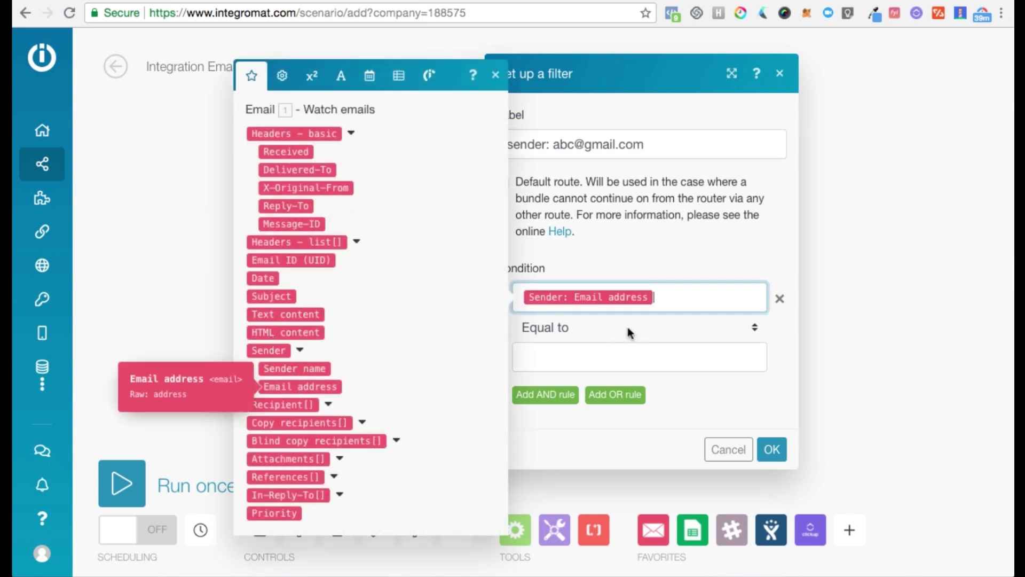
pyautogui.click(577, 358)
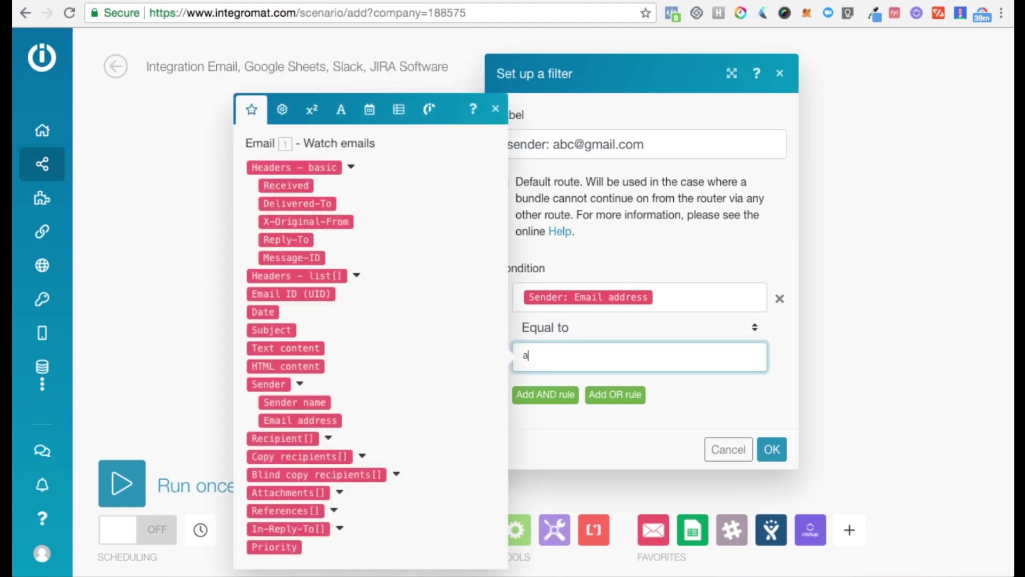
pyautogui.click(772, 450)
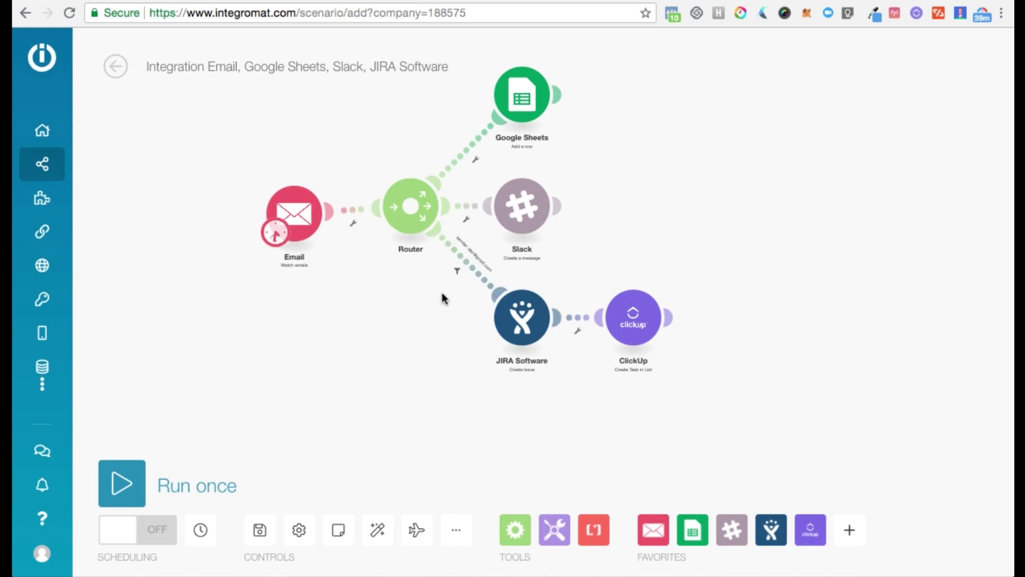
# - Insert a Router between JIRA Software and ClickUp with an extra empty branch
pyautogui.click(576, 321)
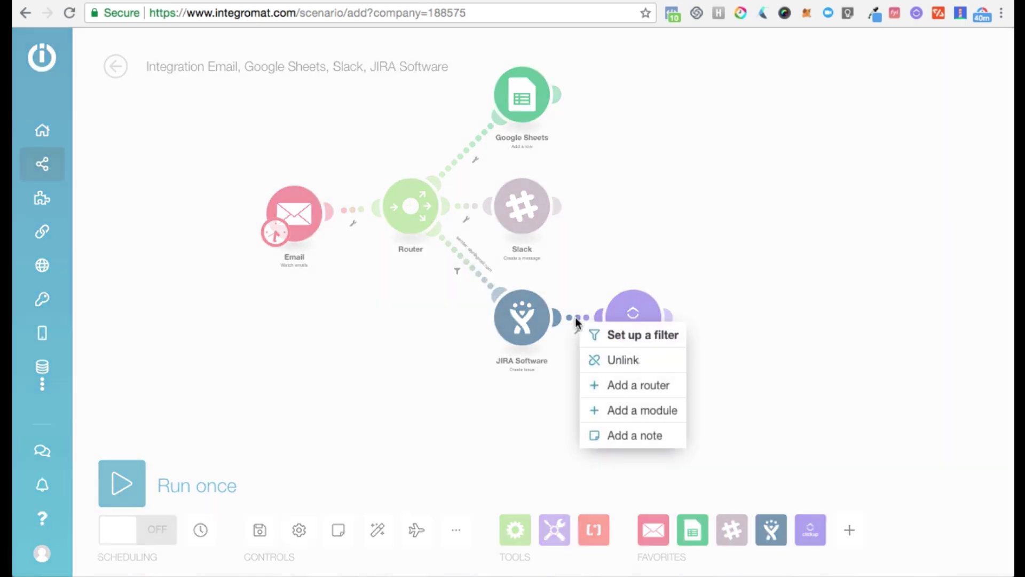
pyautogui.click(631, 396)
pyautogui.click(643, 320)
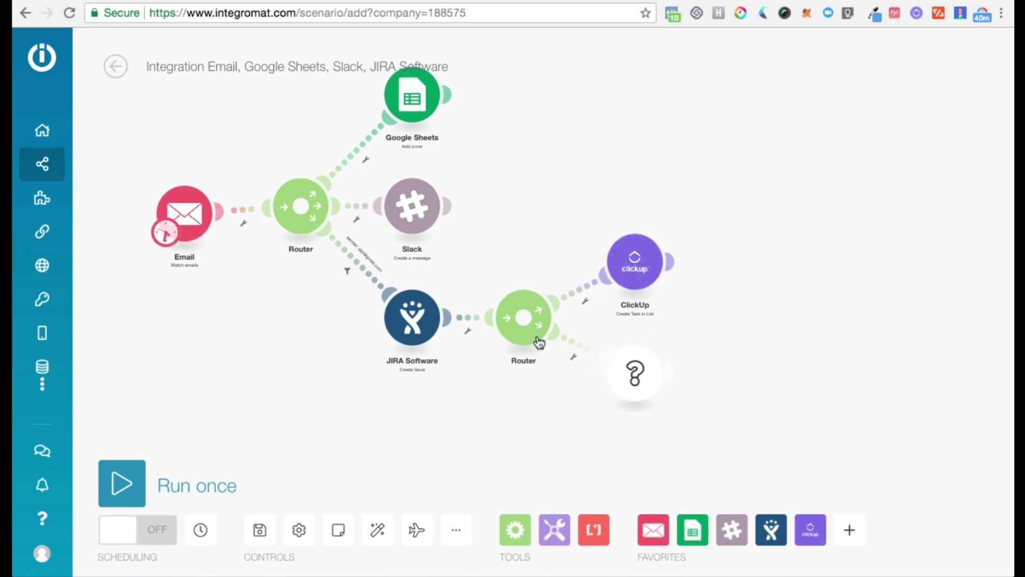
# - Attach an Ignore error-handler directive to the Slack module
pyautogui.rightClick(417, 215)
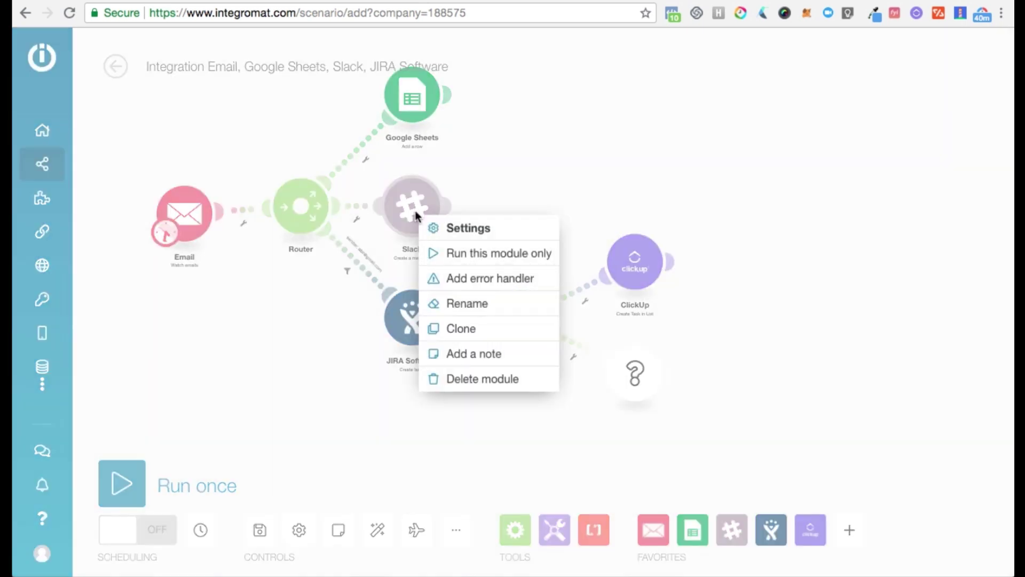
pyautogui.click(466, 283)
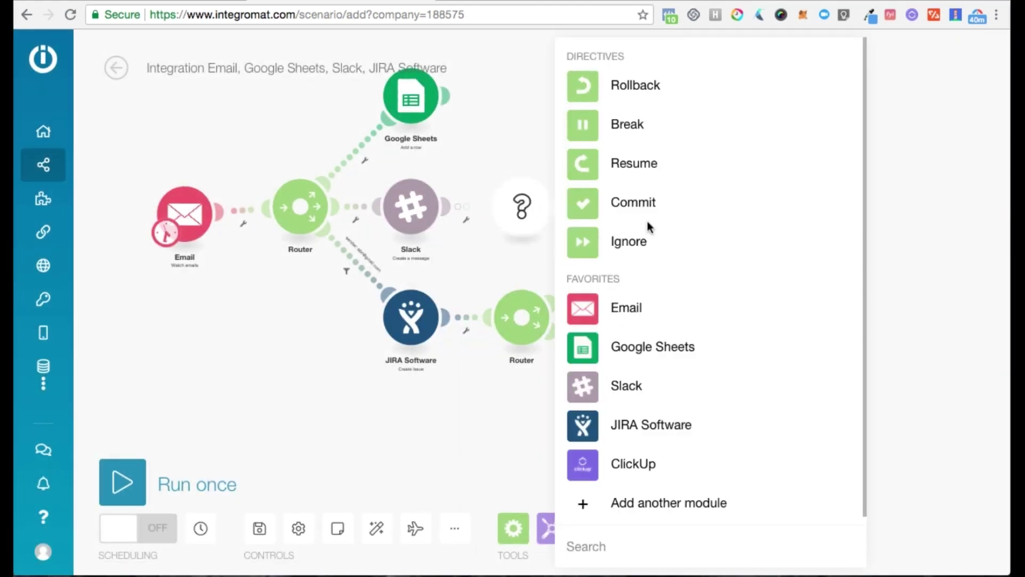
pyautogui.click(599, 242)
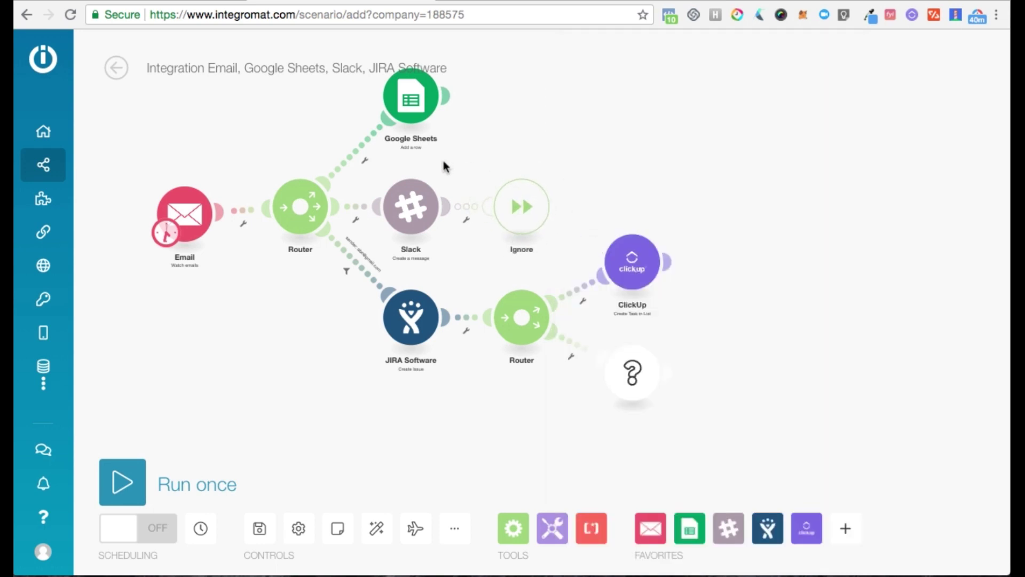
# - Rename the JIRA Software module to 'Specific Email Address'
pyautogui.rightClick(404, 321)
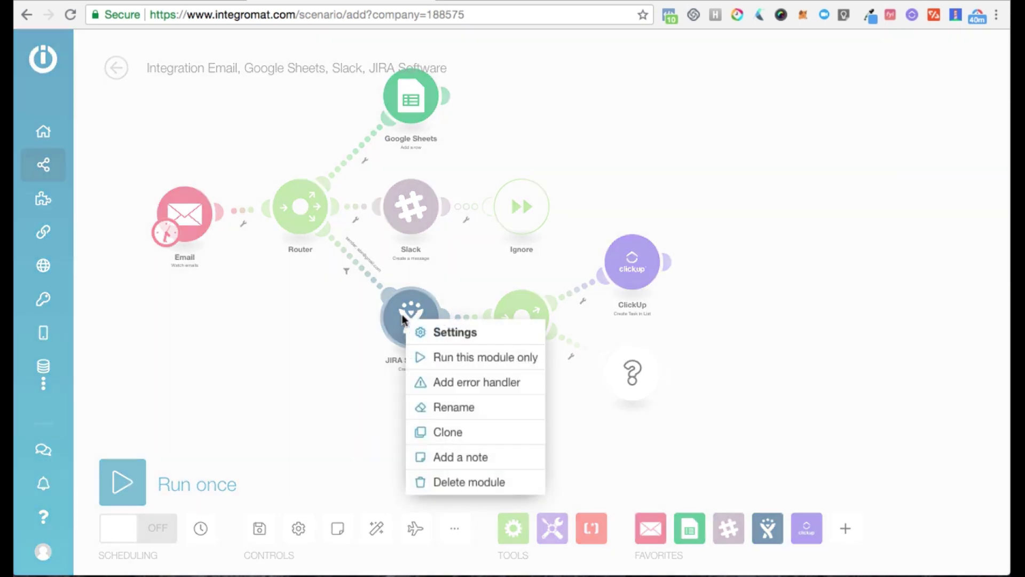
pyautogui.click(463, 410)
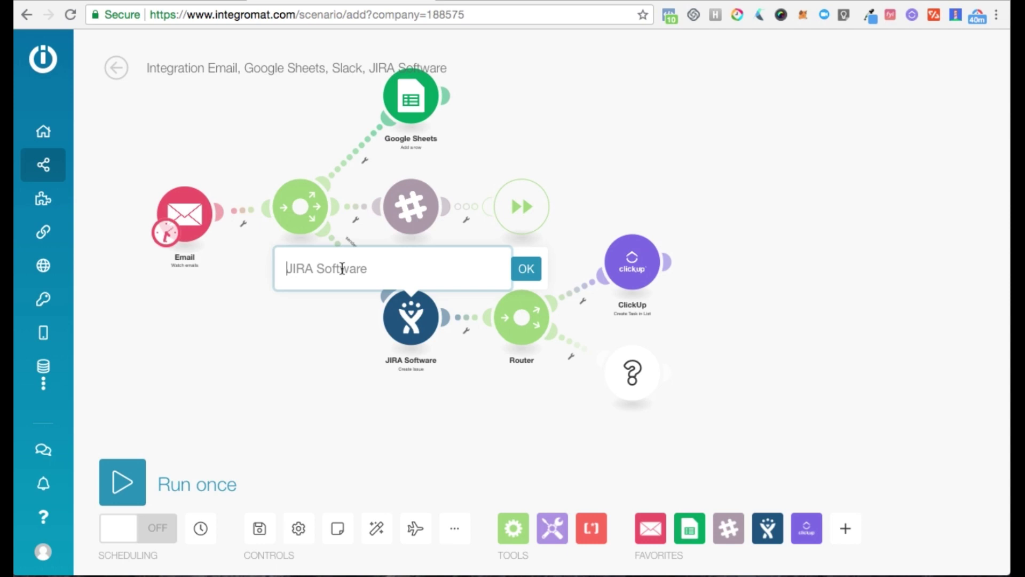
pyautogui.write('S')
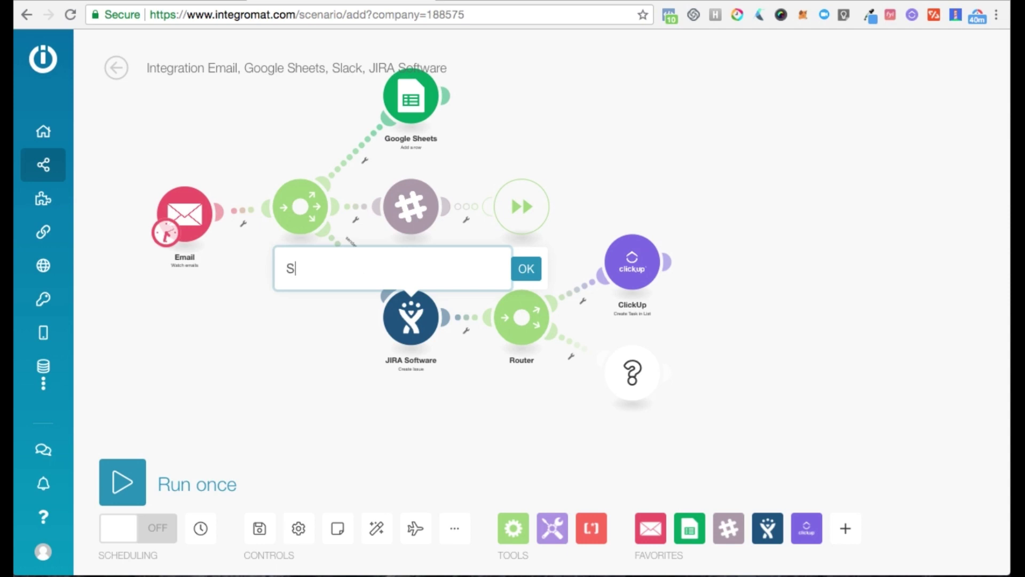
pyautogui.write('pecific Email Address')
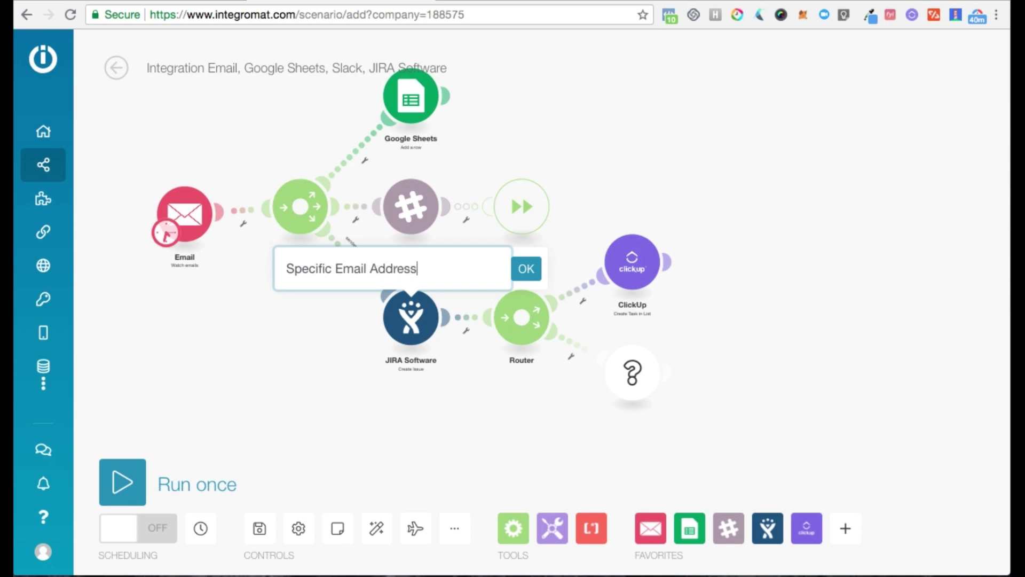
pyautogui.press('Return')
# - Add the note 'Creates an issue' to the Specific Email Address module and shift Email slightly left
pyautogui.rightClick(418, 315)
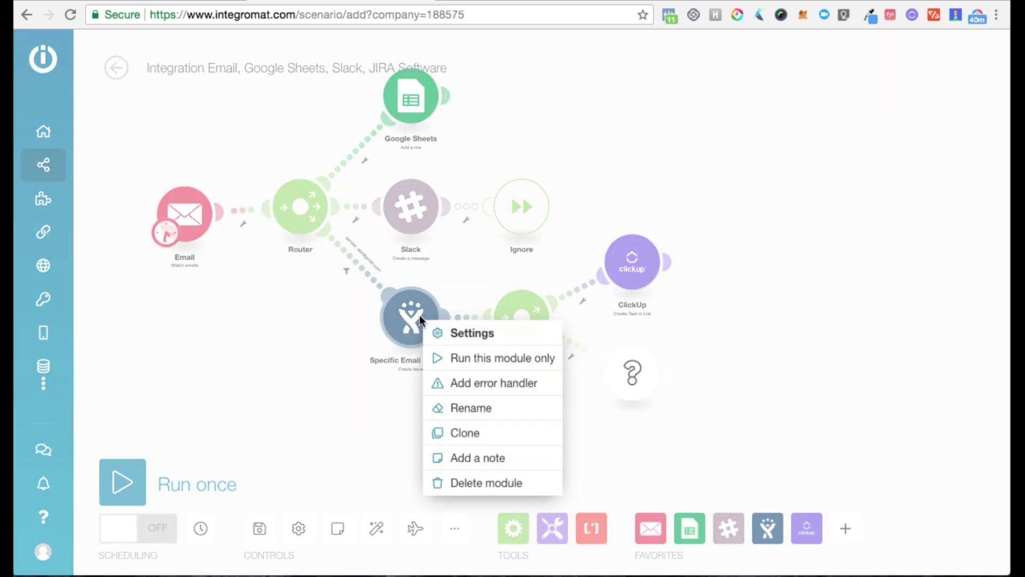
pyautogui.click(502, 458)
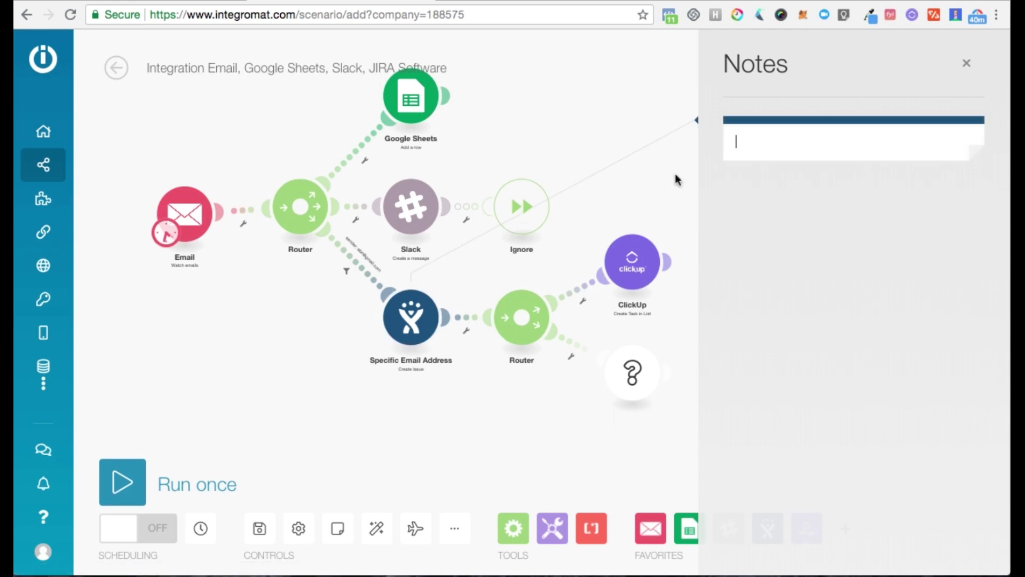
pyautogui.write('Creates a nissue')
pyautogui.click(867, 220)
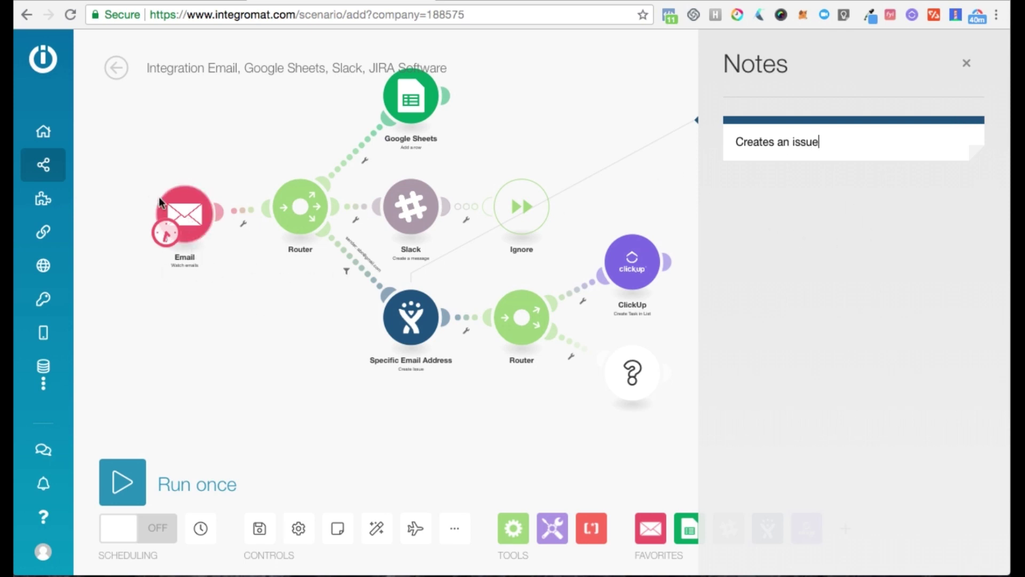
pyautogui.moveTo(184, 224); pyautogui.dragTo(169, 223)
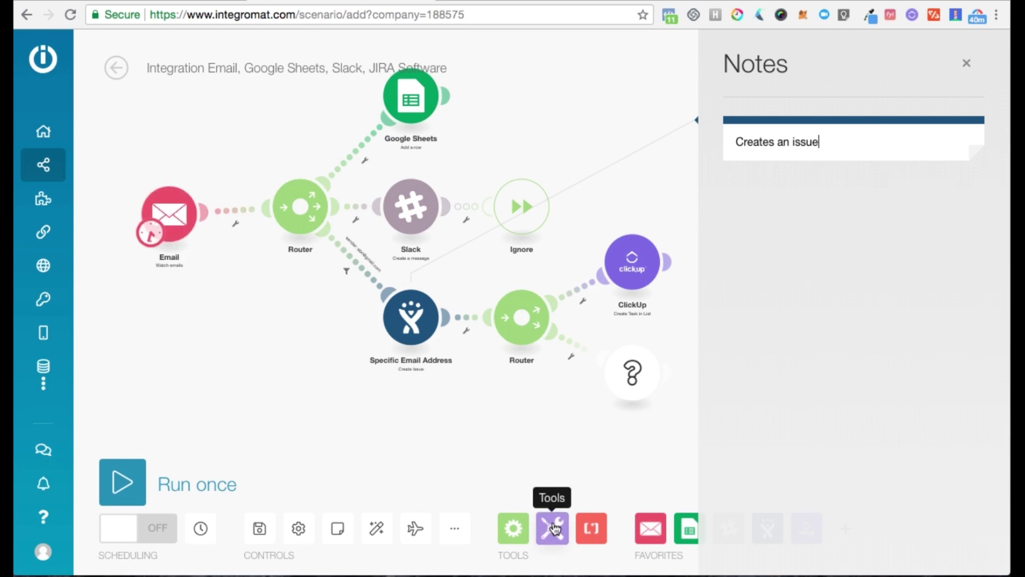
# - Place a Tools 'Compose a string' module on the link between the Email trigger and the Router
pyautogui.click(966, 63)
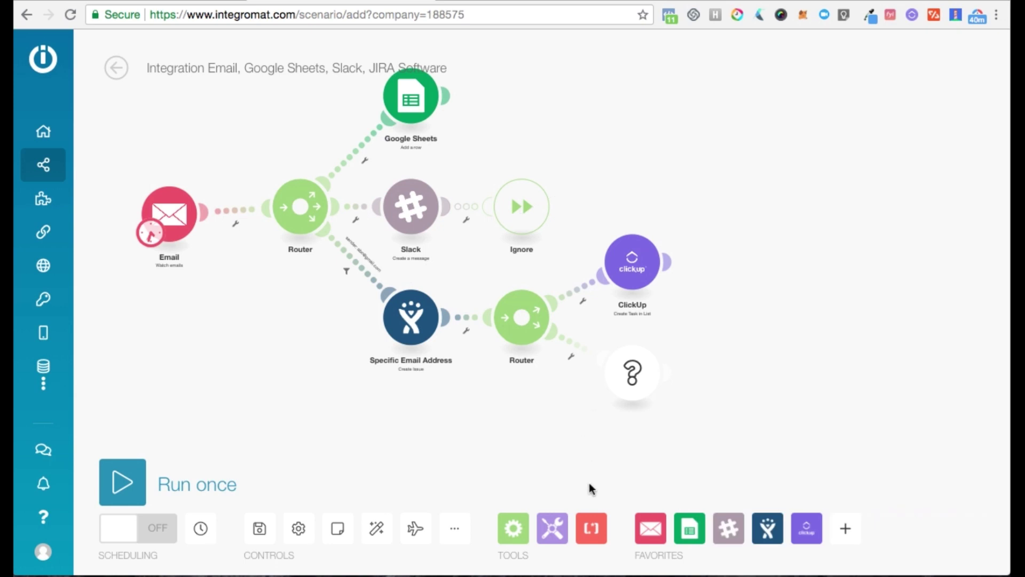
pyautogui.click(553, 528)
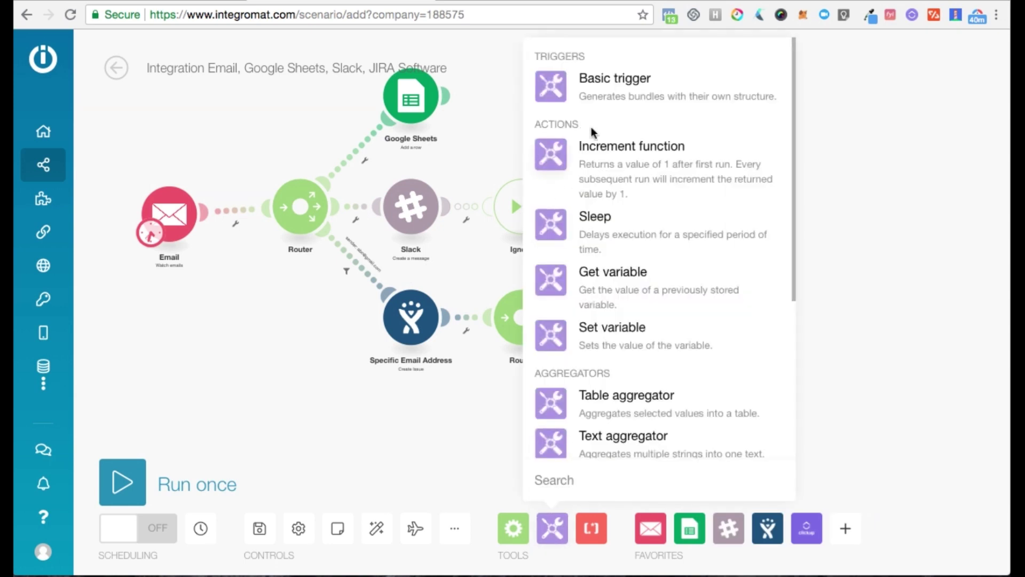
pyautogui.scroll(-4, 591, 131)
pyautogui.scroll(-5, 592, 127)
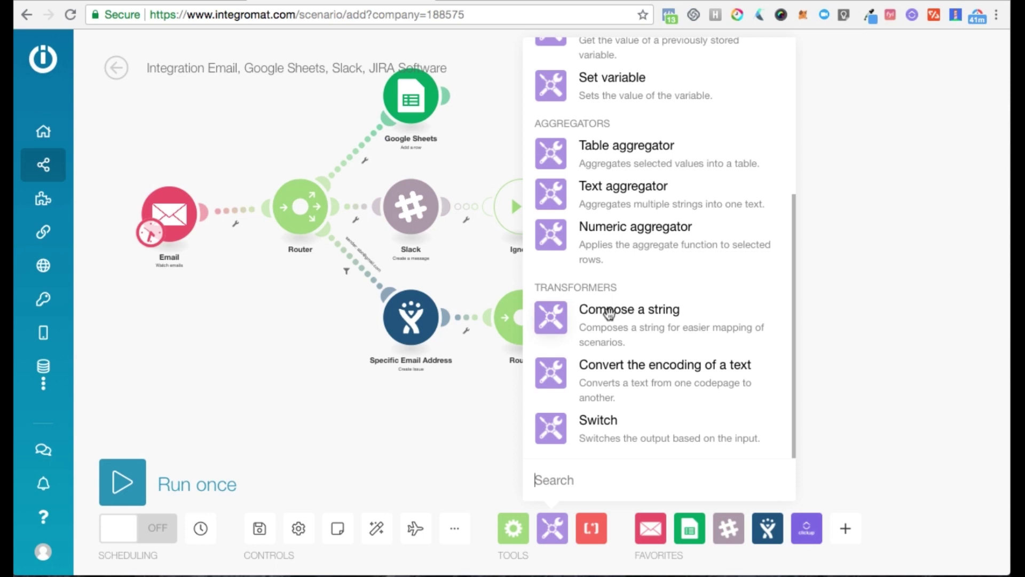
pyautogui.click(609, 313)
pyautogui.moveTo(609, 313); pyautogui.dragTo(121, 207)
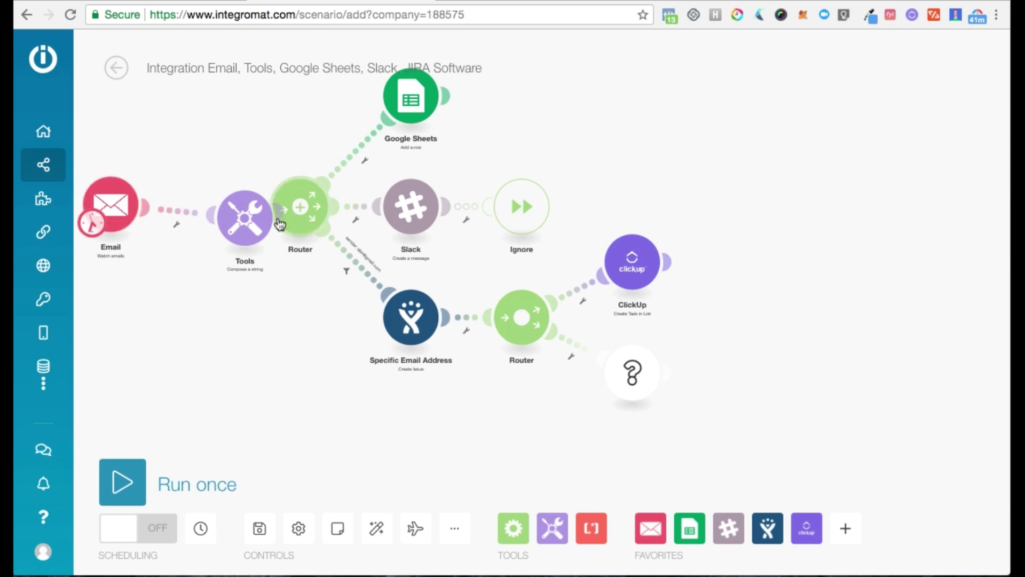
pyautogui.moveTo(227, 230); pyautogui.dragTo(197, 230)
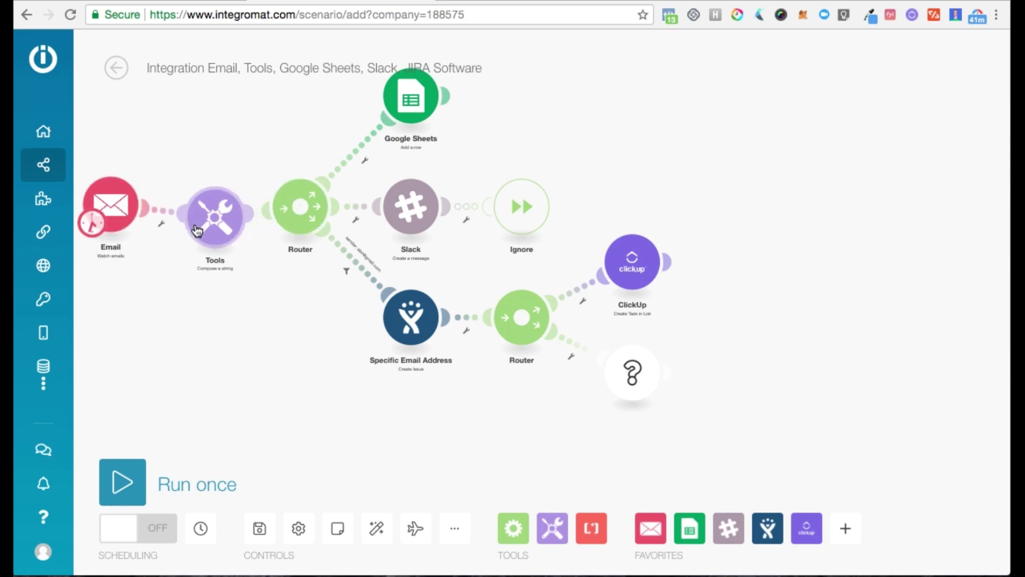
pyautogui.click(229, 224)
# - Set the Tools text to 'New email received from:' plus Sender name, then Text content on a new line
pyautogui.click(353, 220)
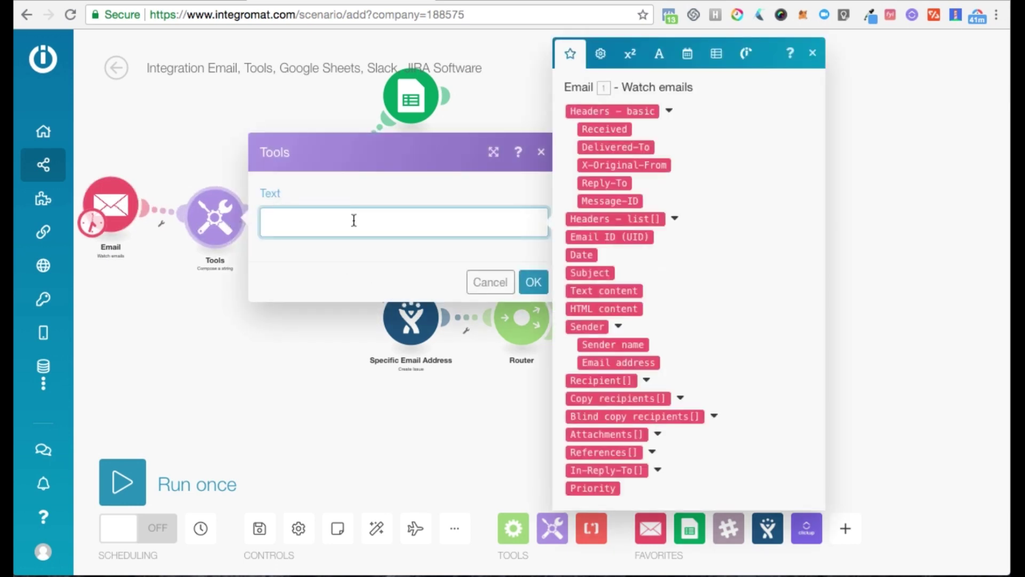
pyautogui.write('New email received from:')
pyautogui.click(613, 345)
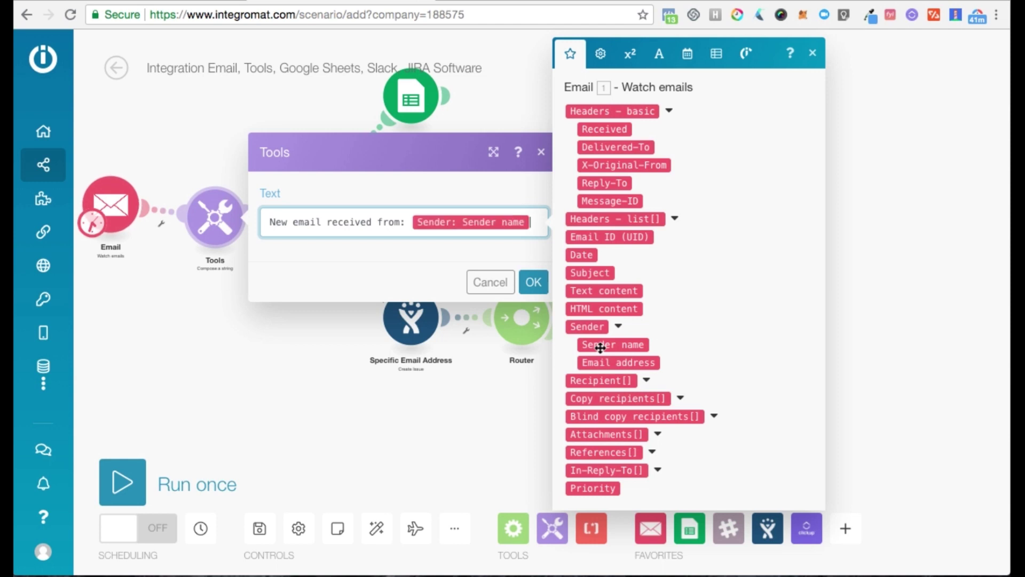
pyautogui.press('Return')
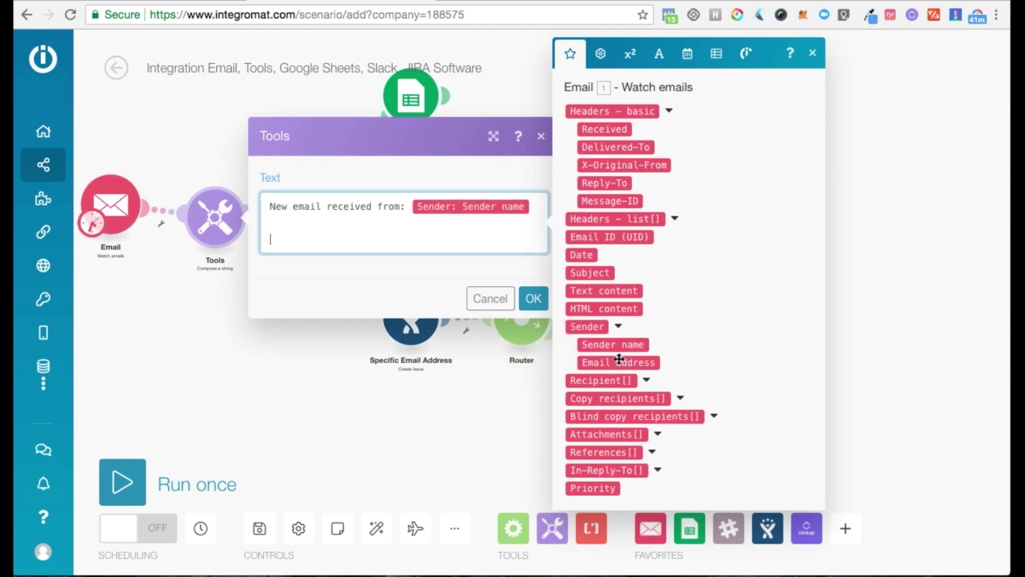
pyautogui.click(601, 291)
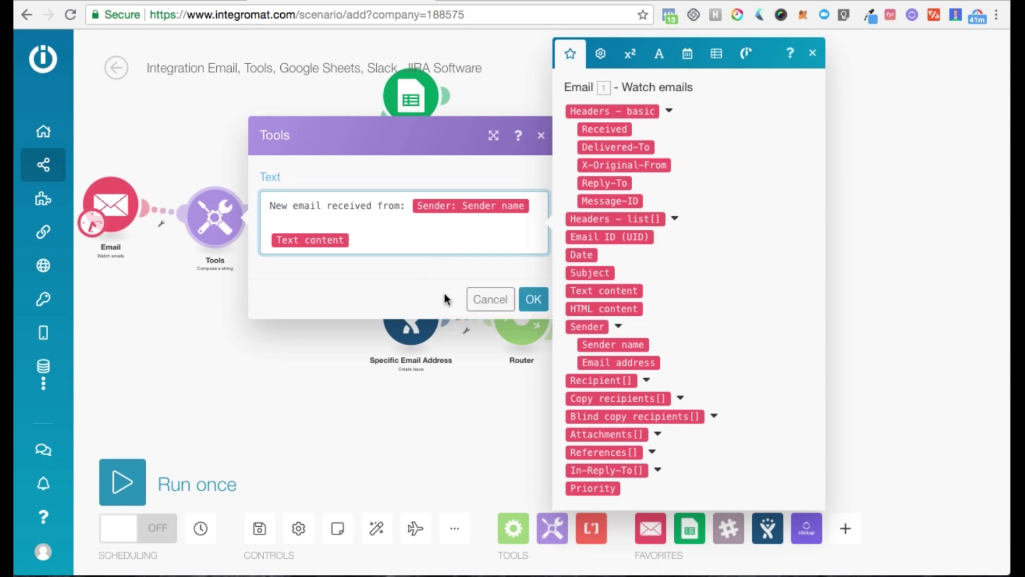
pyautogui.click(534, 299)
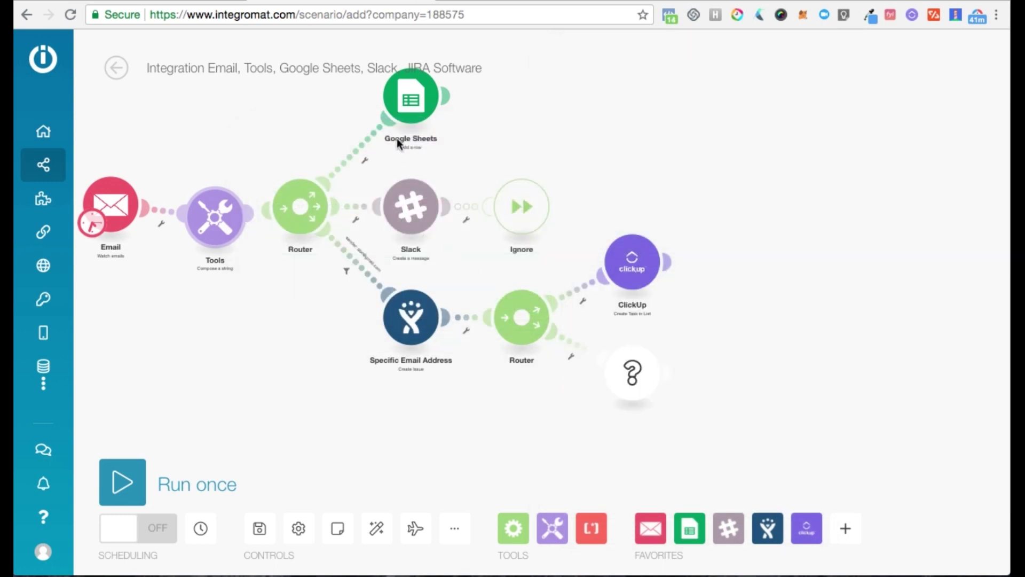
# - Target Sheet1 of Test_Name_Email in Google Sheets and map the Tools Text into the Email column
pyautogui.click(413, 104)
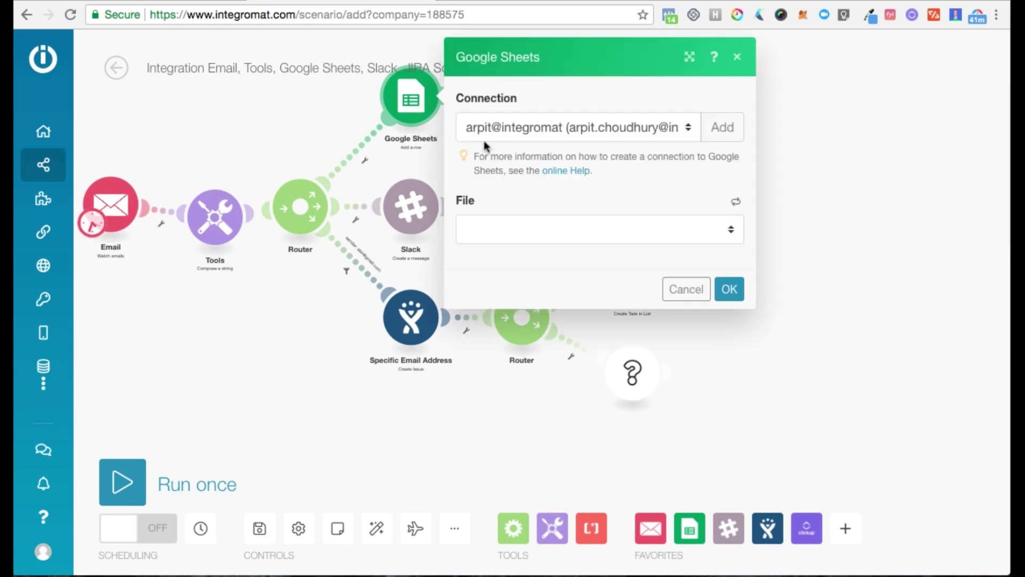
pyautogui.click(583, 230)
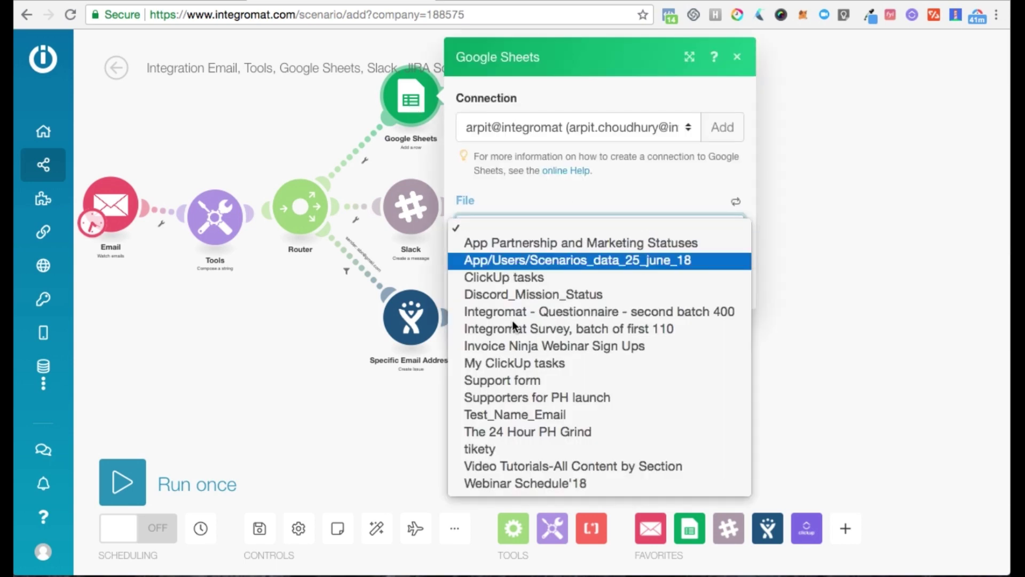
pyautogui.click(521, 414)
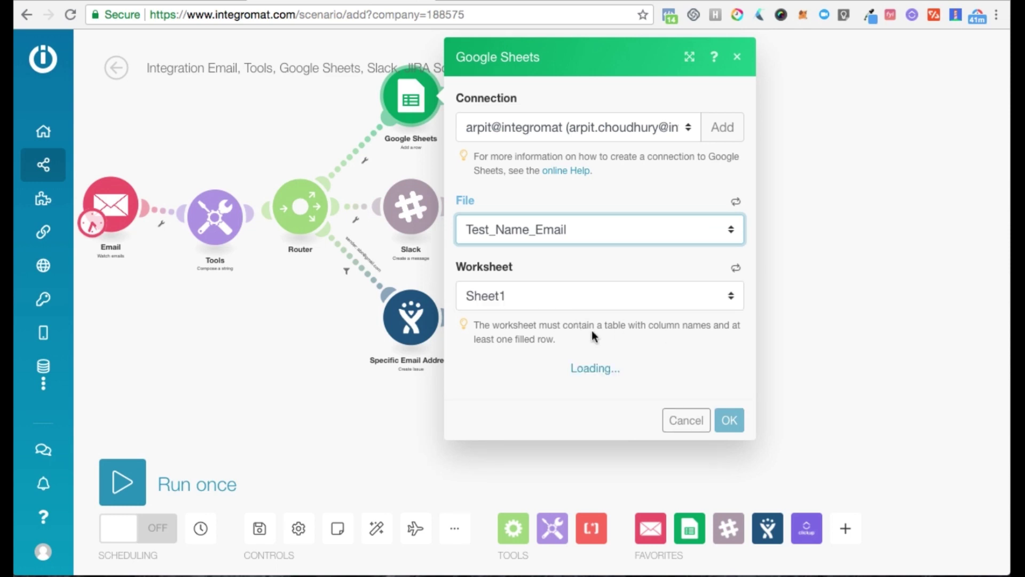
pyautogui.scroll(-3, 572, 335)
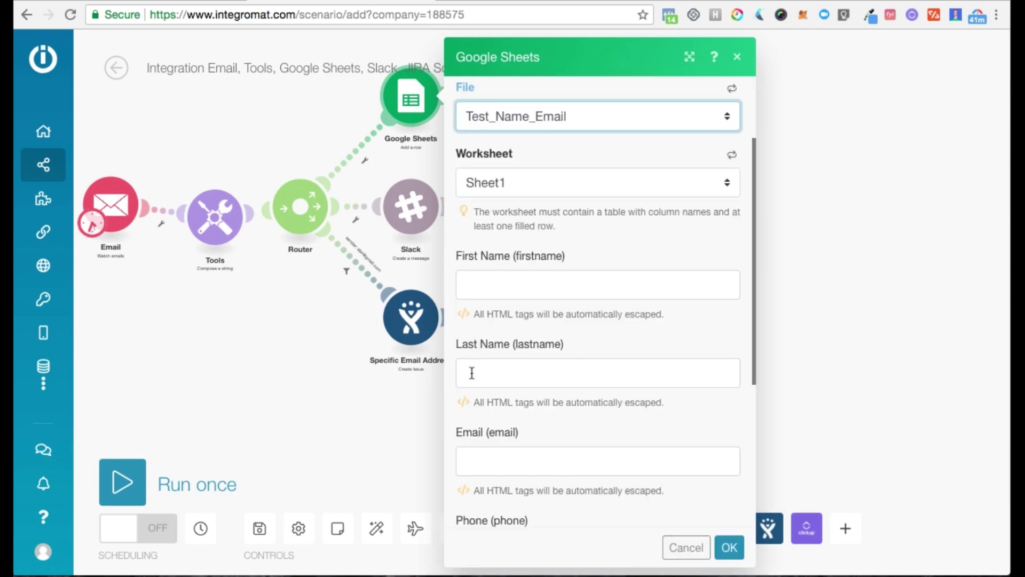
pyautogui.click(510, 468)
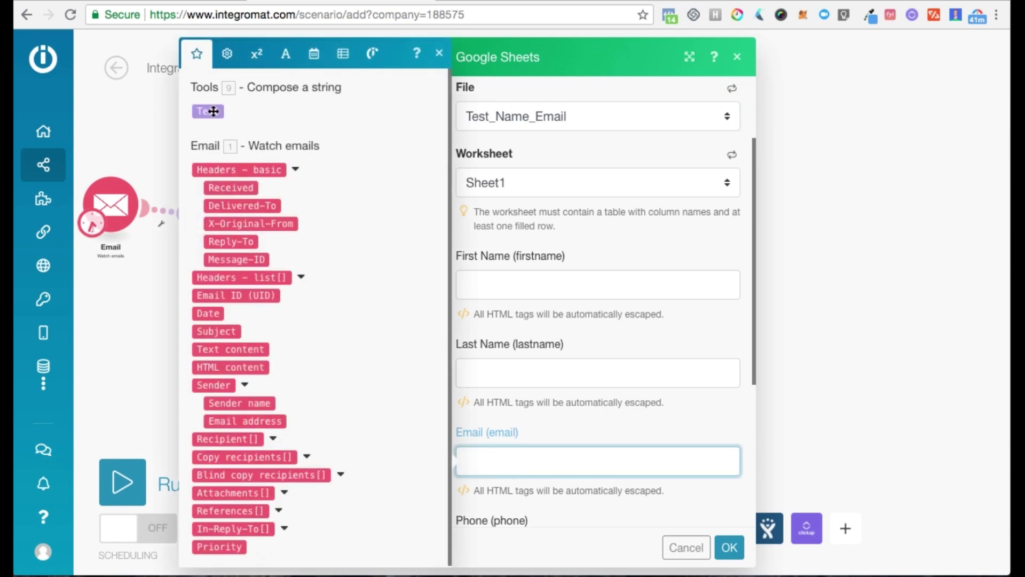
pyautogui.click(213, 111)
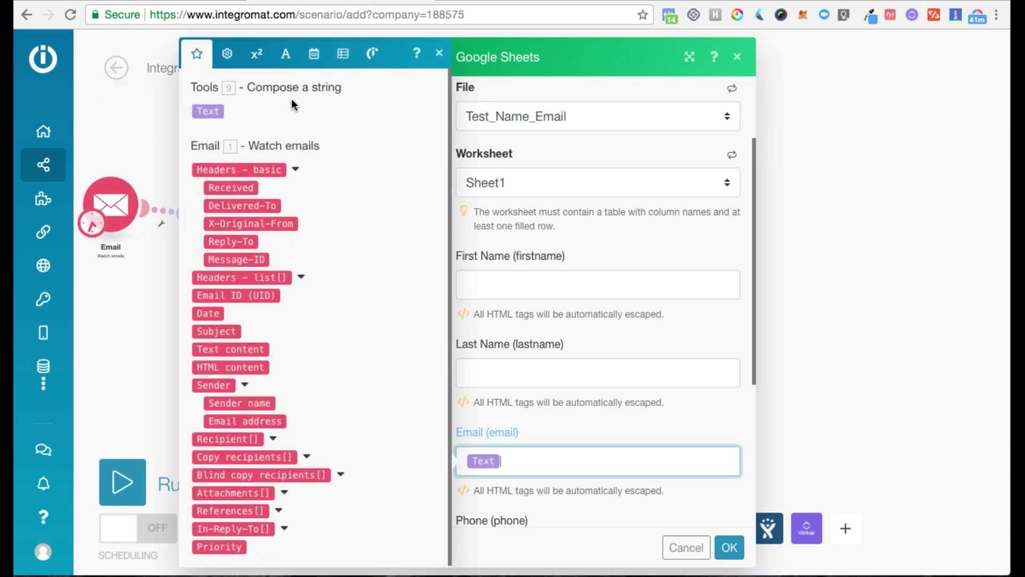
pyautogui.click(233, 60)
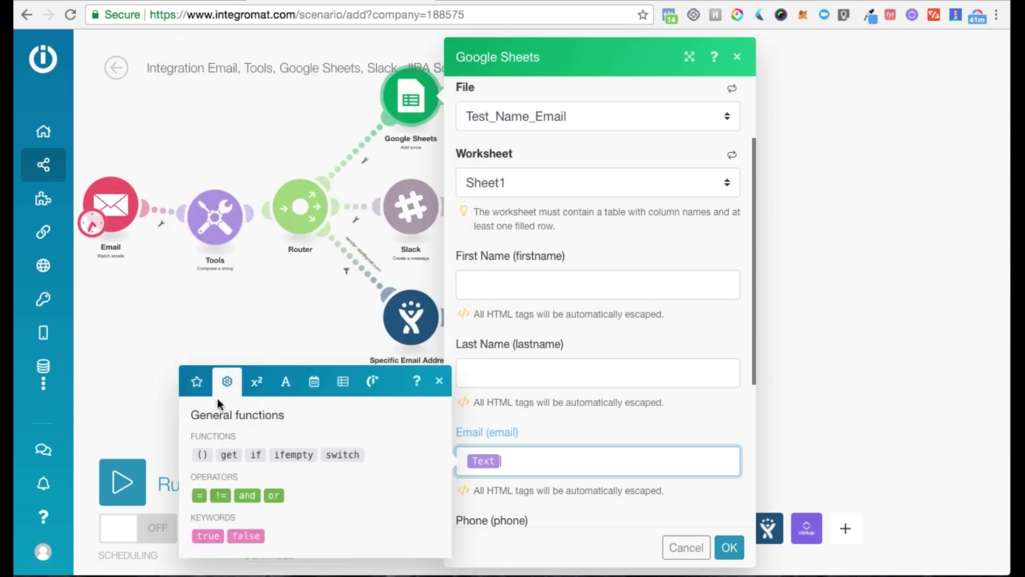
# - Browse the math, text and binary, and date and time function panels, then close them
pyautogui.click(258, 382)
pyautogui.click(292, 371)
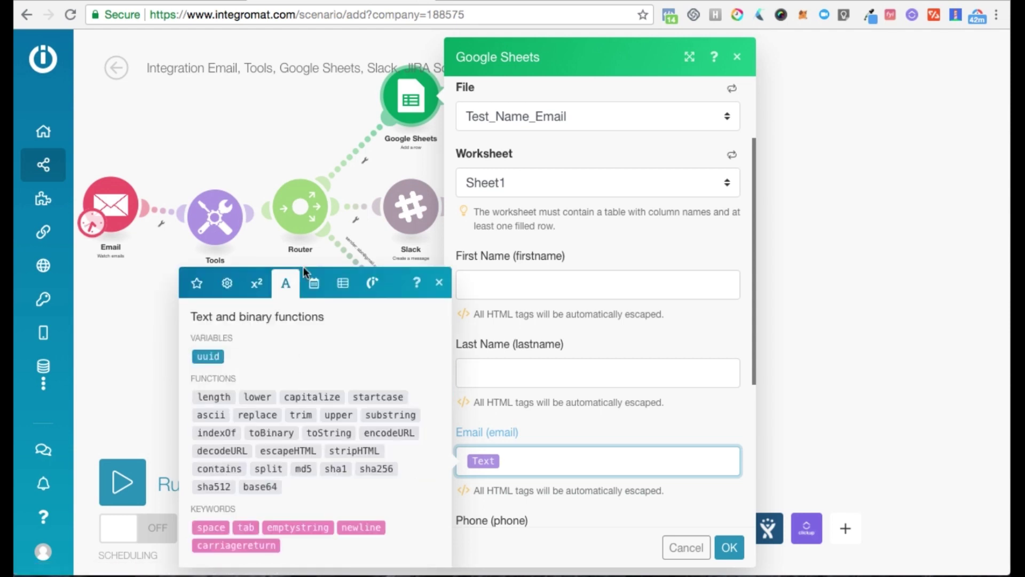
pyautogui.click(315, 285)
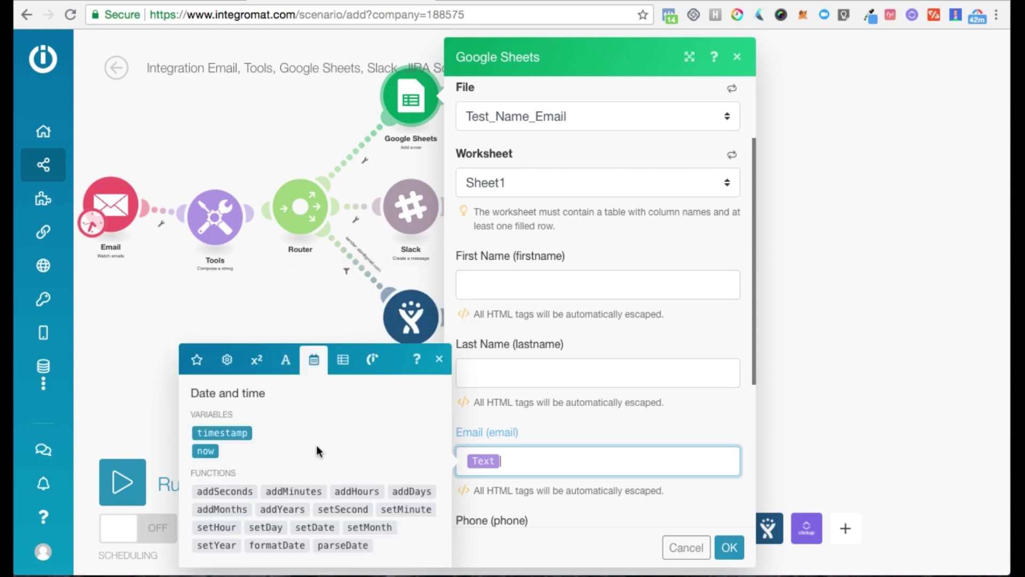
pyautogui.scroll(-3, 539, 404)
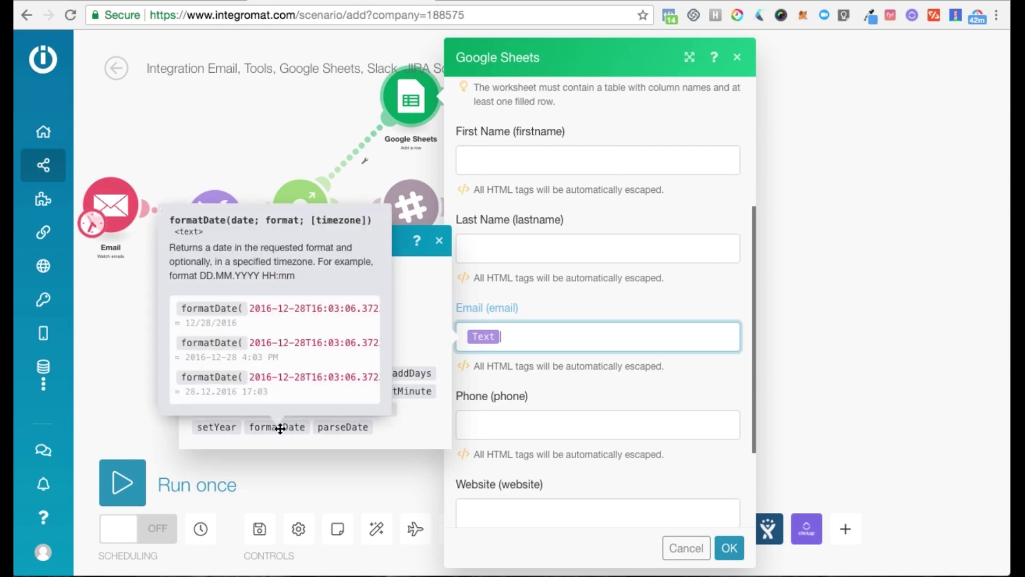
pyautogui.hscroll(5, 348, 352)
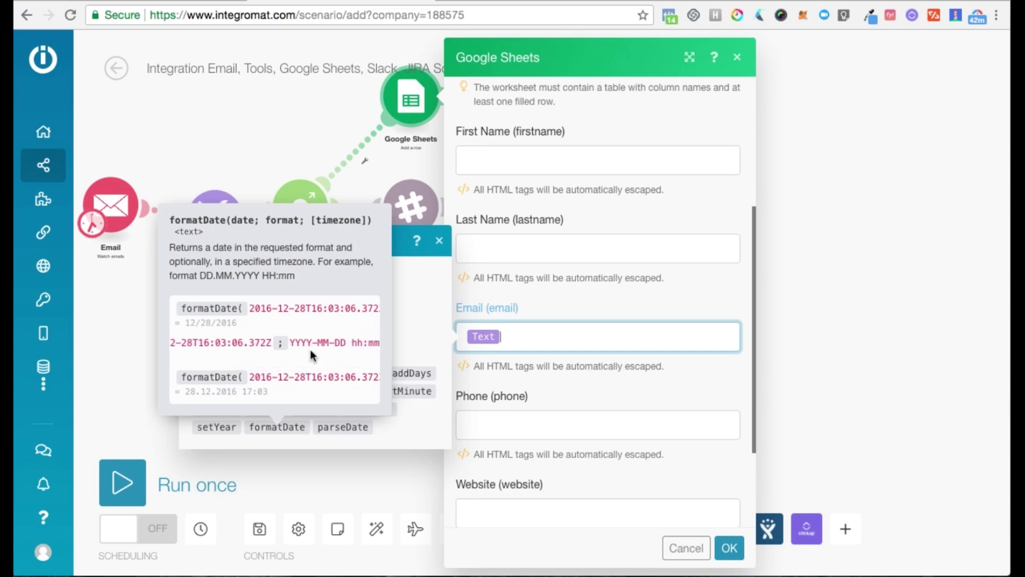
pyautogui.hscroll(2, 311, 355)
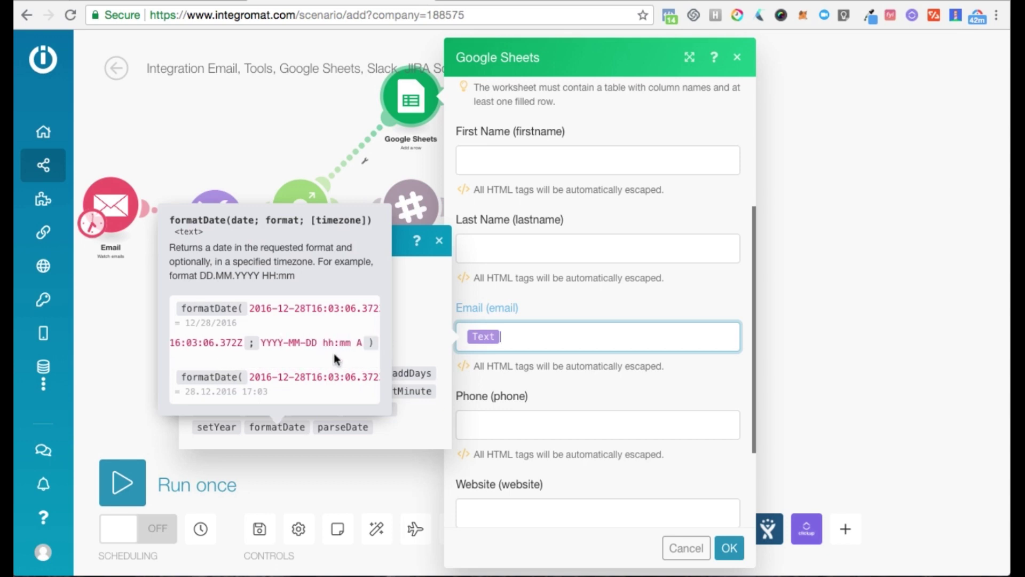
pyautogui.click(439, 244)
# - Confirm the Google Sheets settings, choose Save anyway on the warnings, and auto-align the modules
pyautogui.click(726, 546)
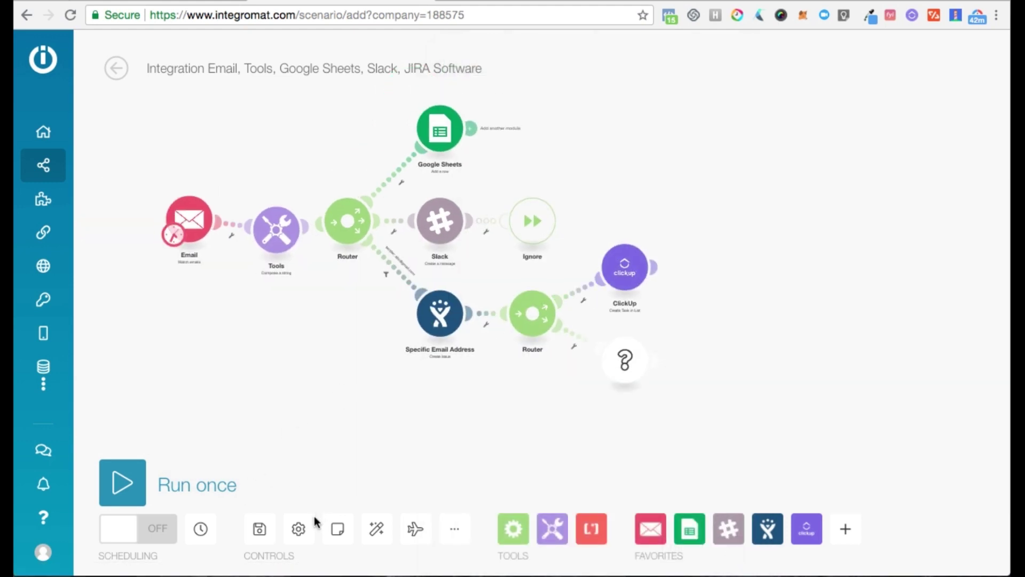
pyautogui.click(270, 534)
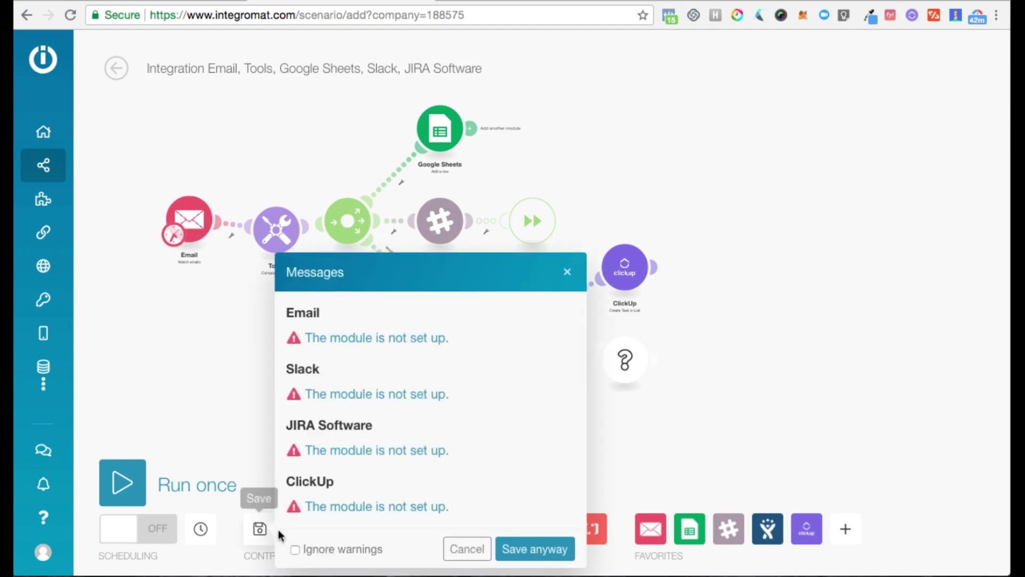
pyautogui.click(523, 551)
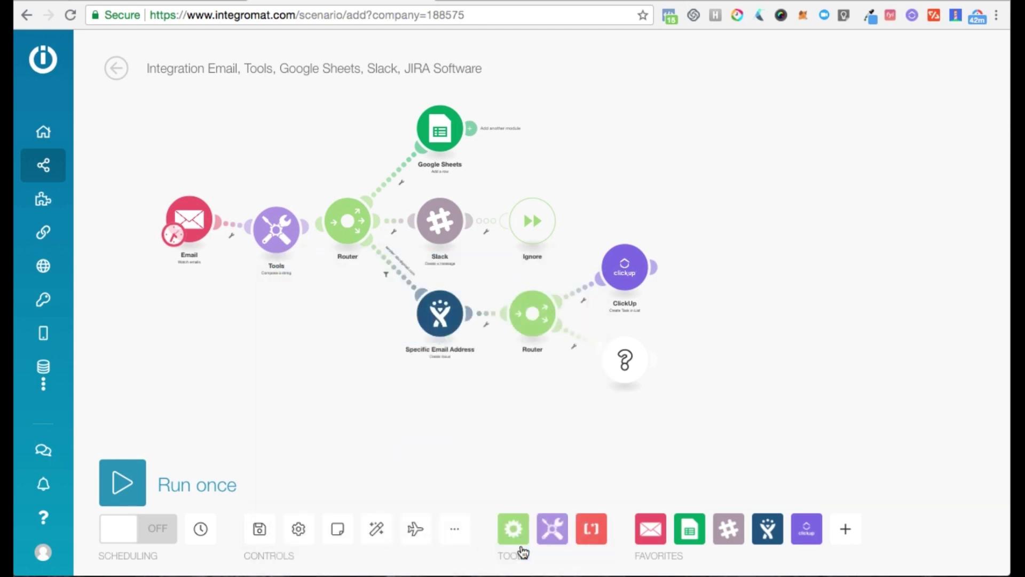
pyautogui.click(378, 530)
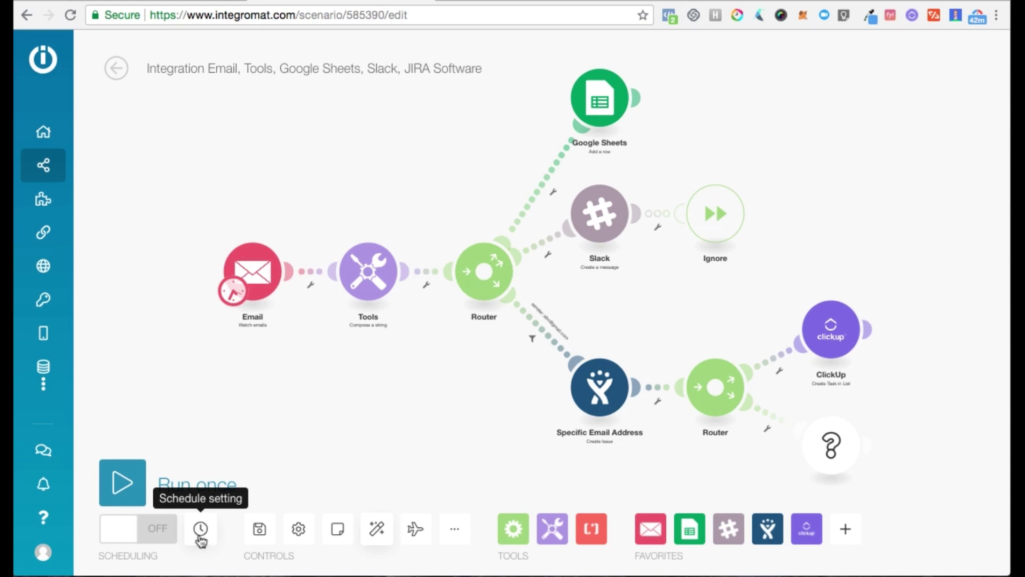
pyautogui.click(234, 297)
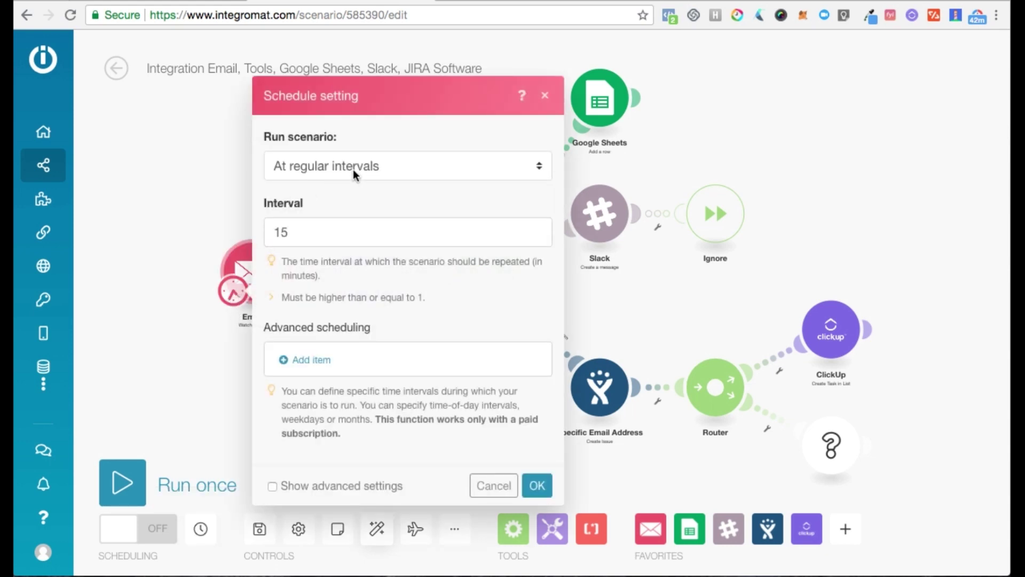
pyautogui.click(370, 164)
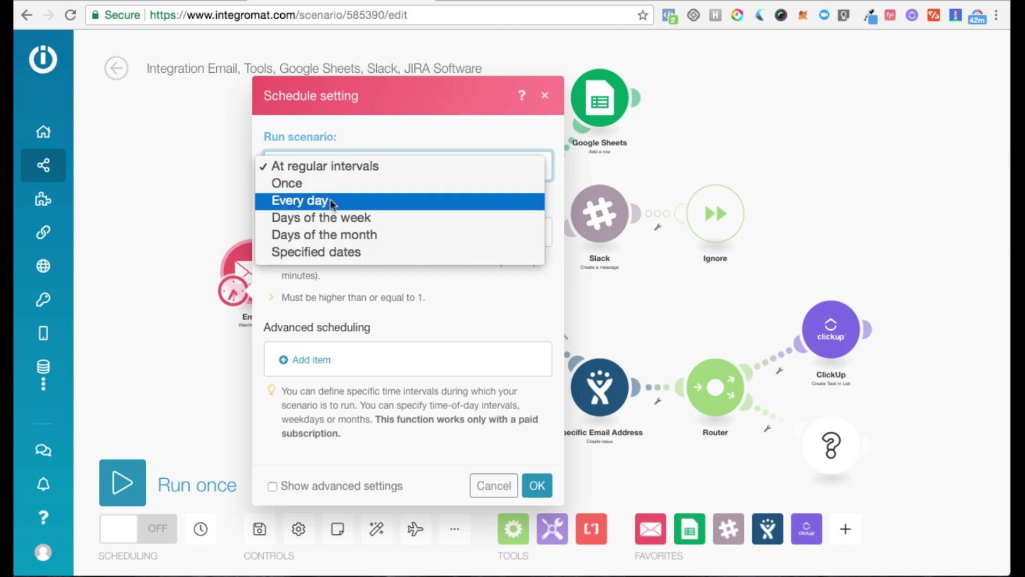
pyautogui.click(386, 275)
pyautogui.click(310, 360)
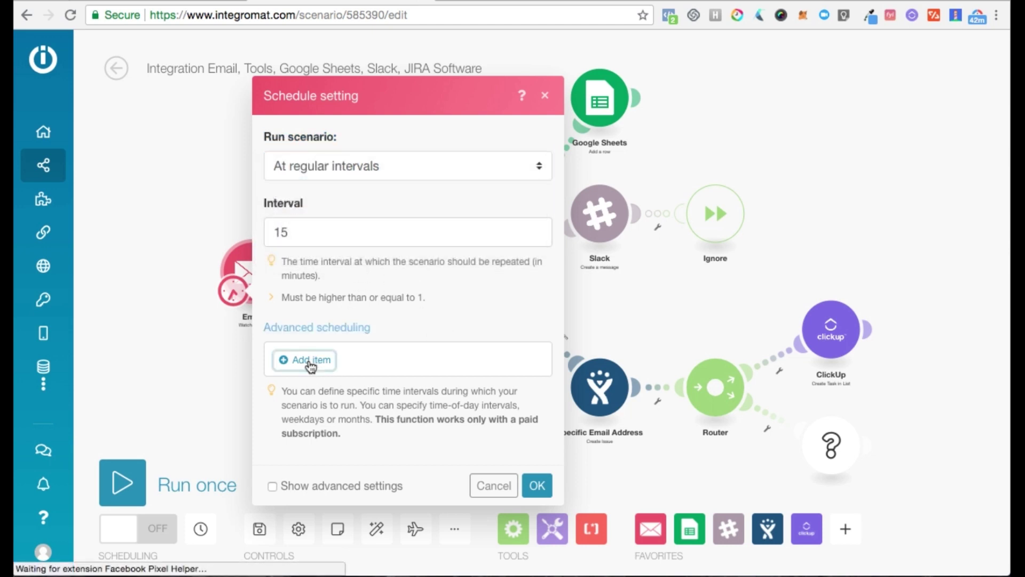
pyautogui.click(325, 361)
pyautogui.click(378, 131)
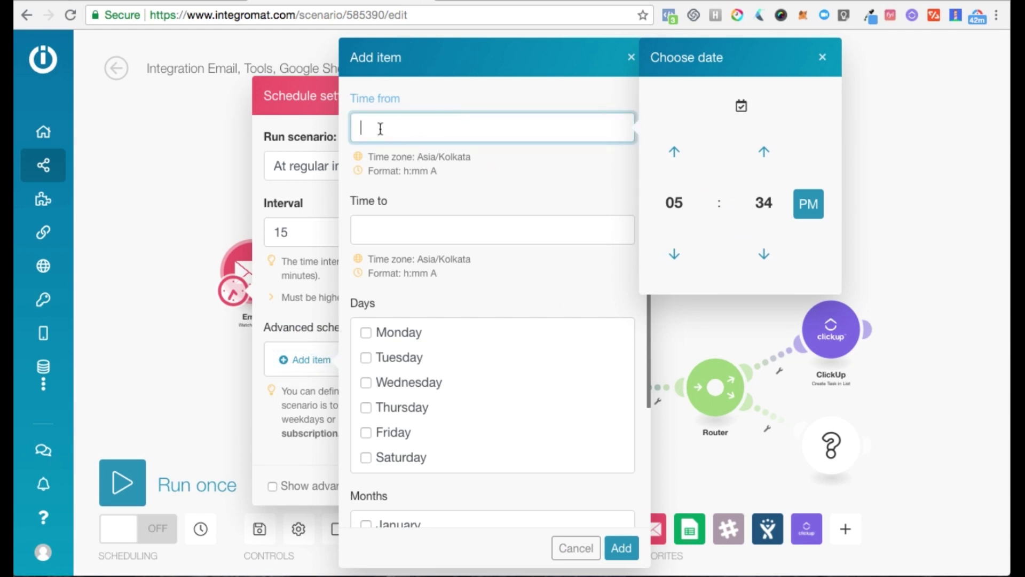
pyautogui.scroll(-2, 433, 225)
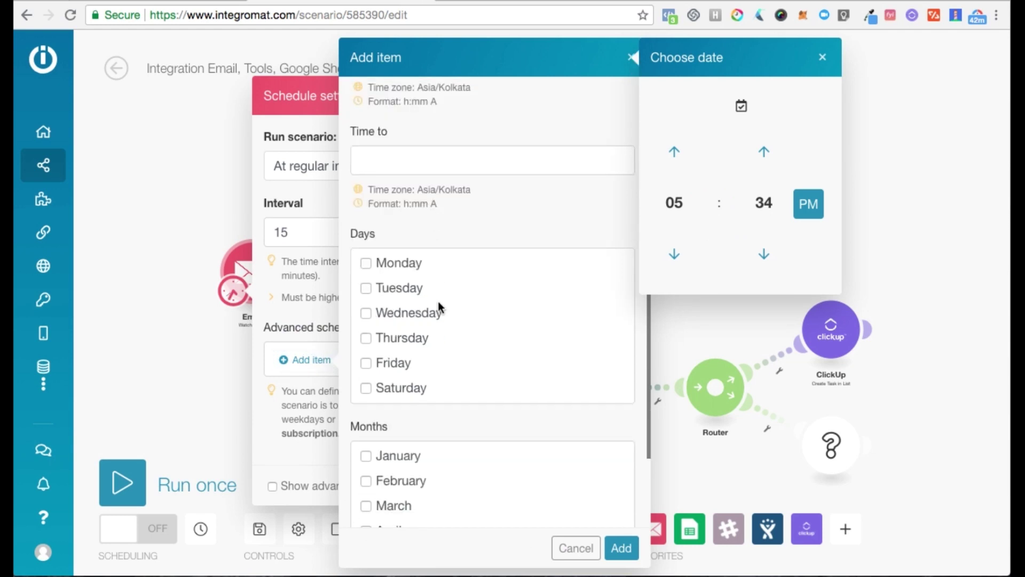
pyautogui.scroll(-1, 440, 305)
pyautogui.scroll(-1, 506, 481)
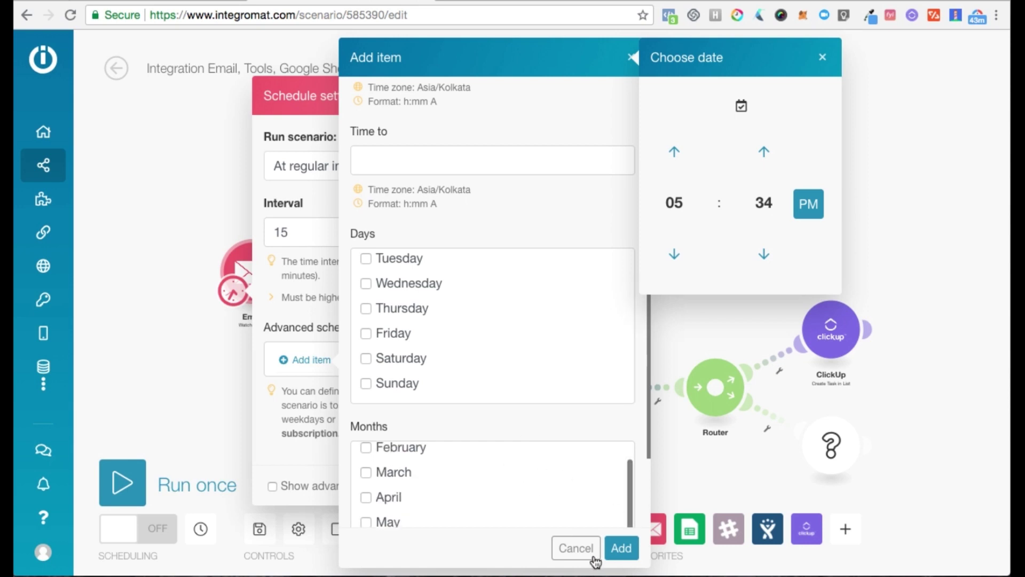
pyautogui.click(575, 548)
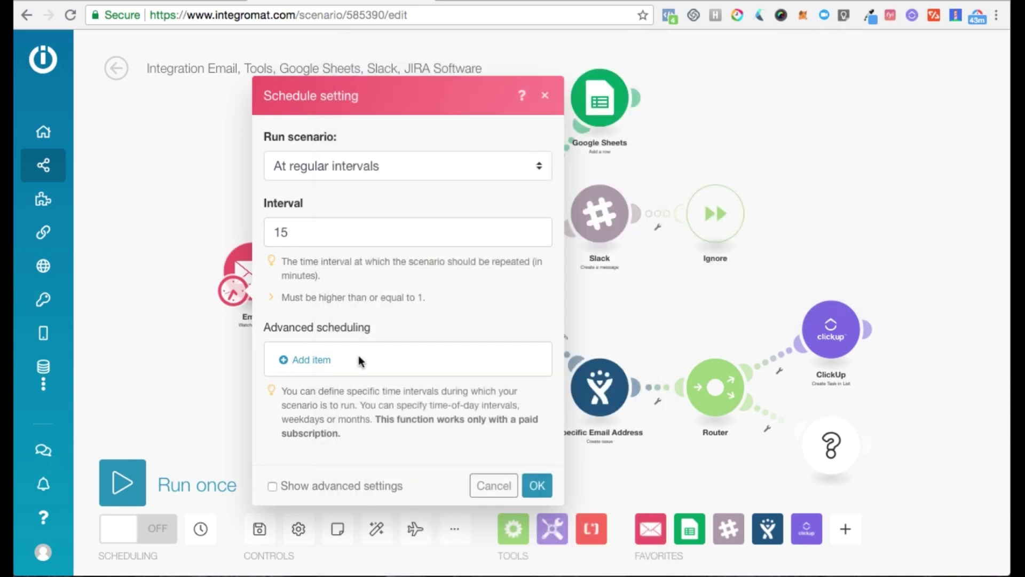
pyautogui.click(532, 486)
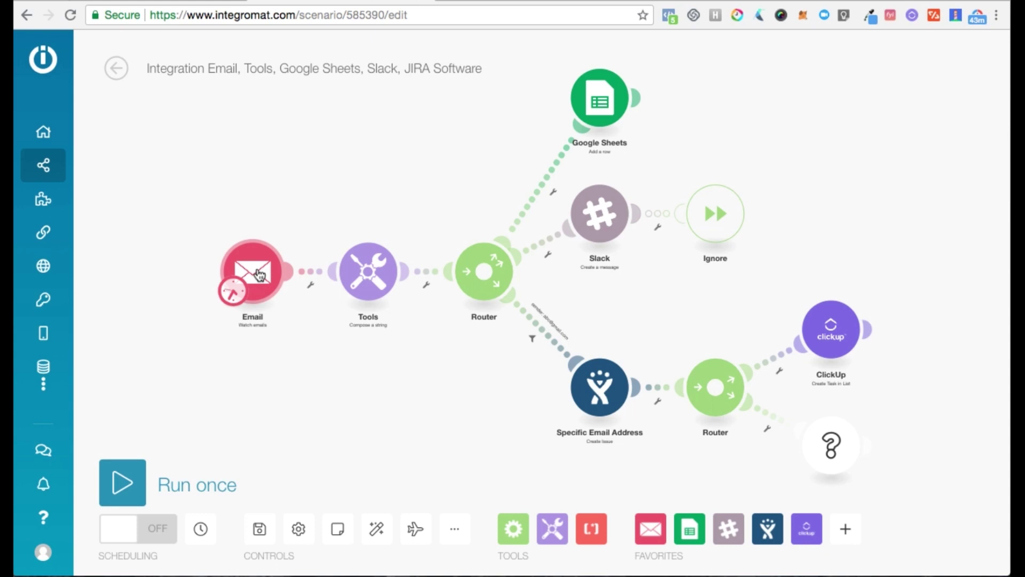
# - Search 'gmail' and place a Gmail 'Watch emails' module below the Email and Tools modules
pyautogui.click(843, 531)
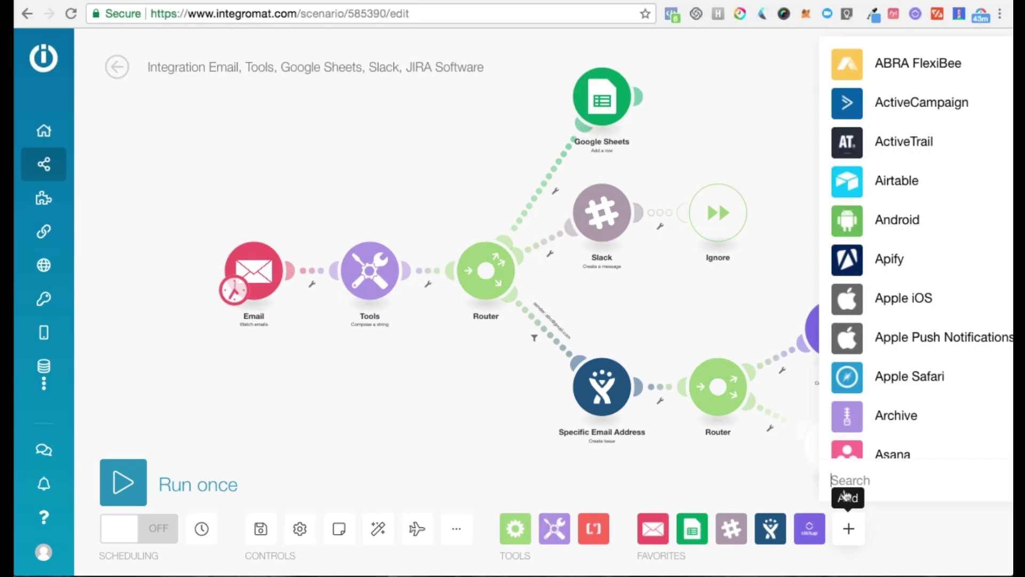
pyautogui.write('gm')
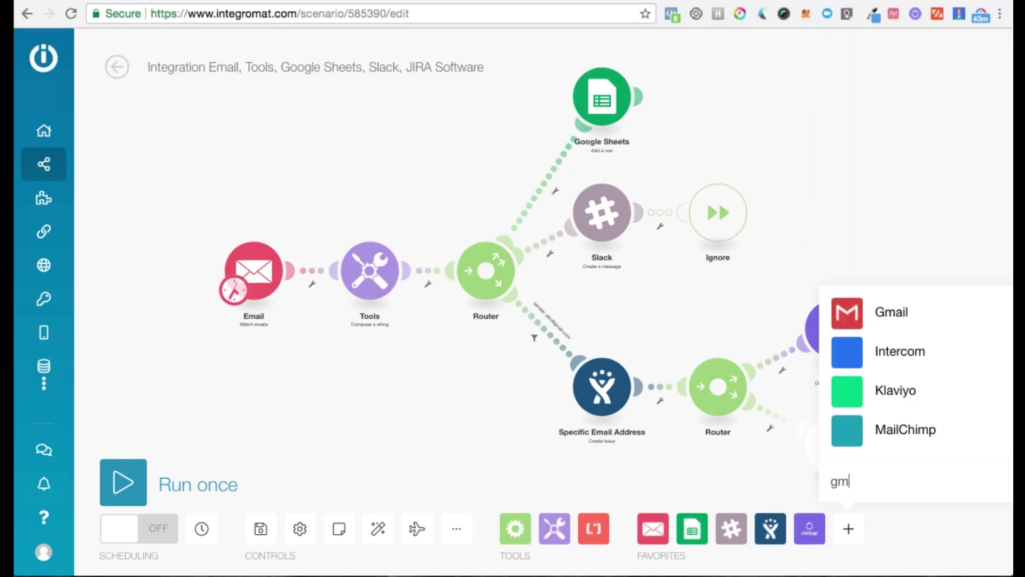
pyautogui.write('ail')
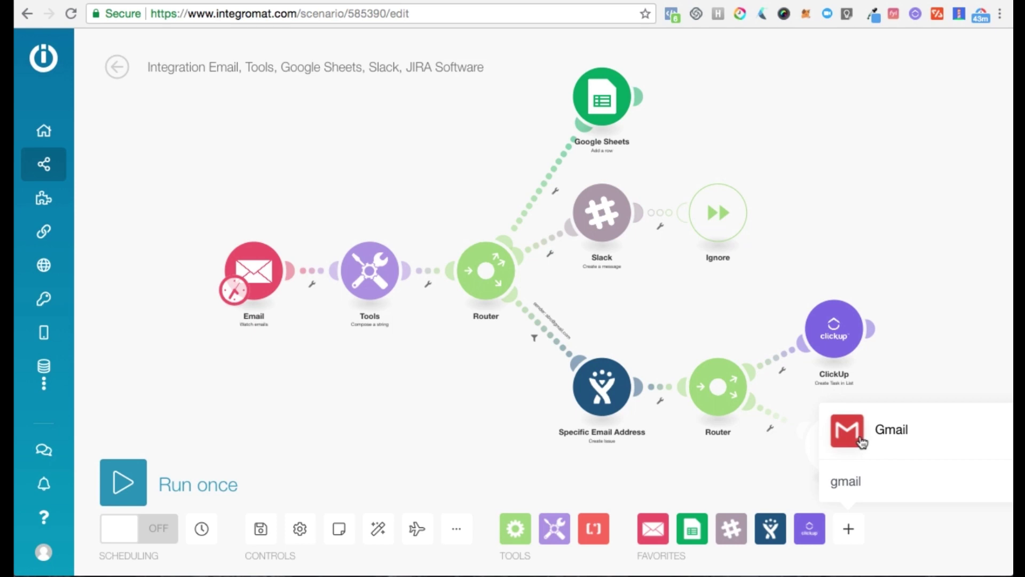
pyautogui.click(861, 434)
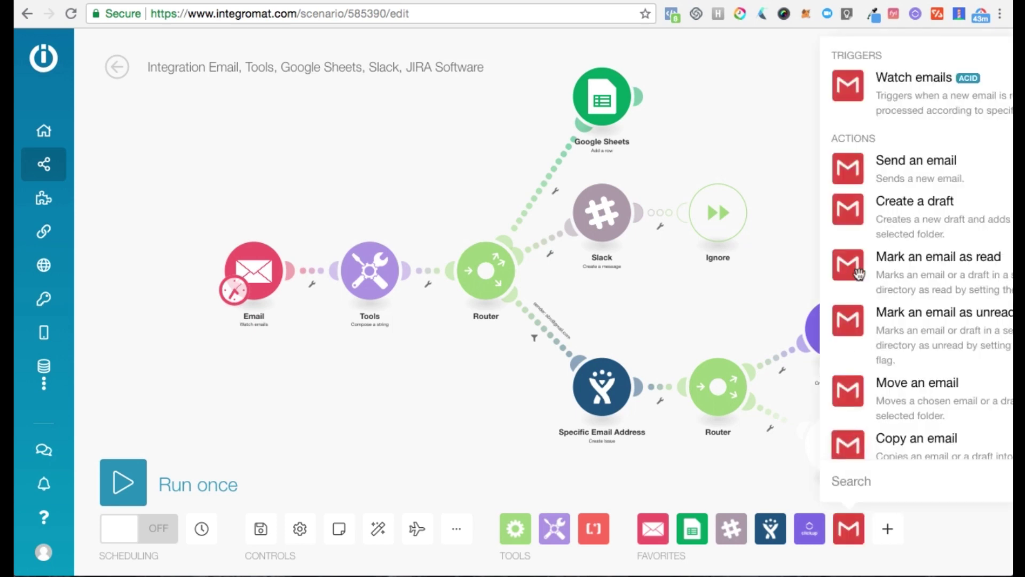
pyautogui.click(861, 84)
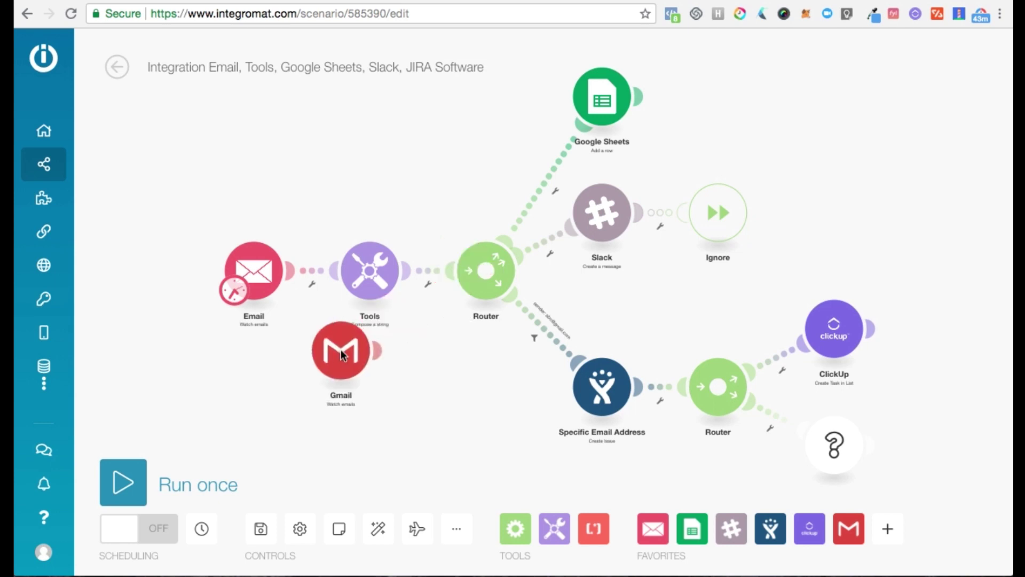
pyautogui.click(288, 384)
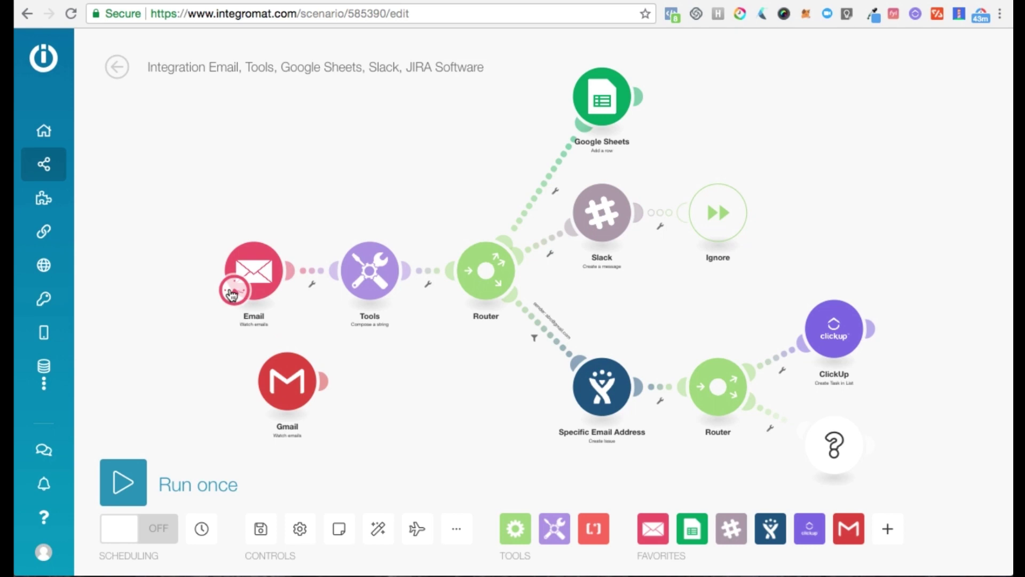
# - Move the schedule to Gmail, delete the Email module, and link Gmail into Tools at the start
pyautogui.moveTo(233, 293); pyautogui.dragTo(268, 390)
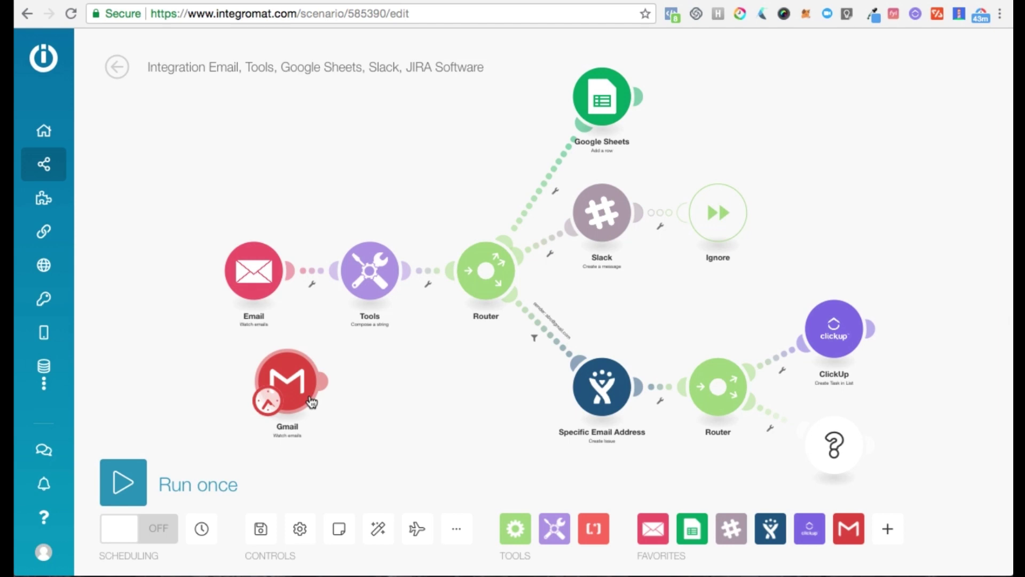
pyautogui.click(310, 271)
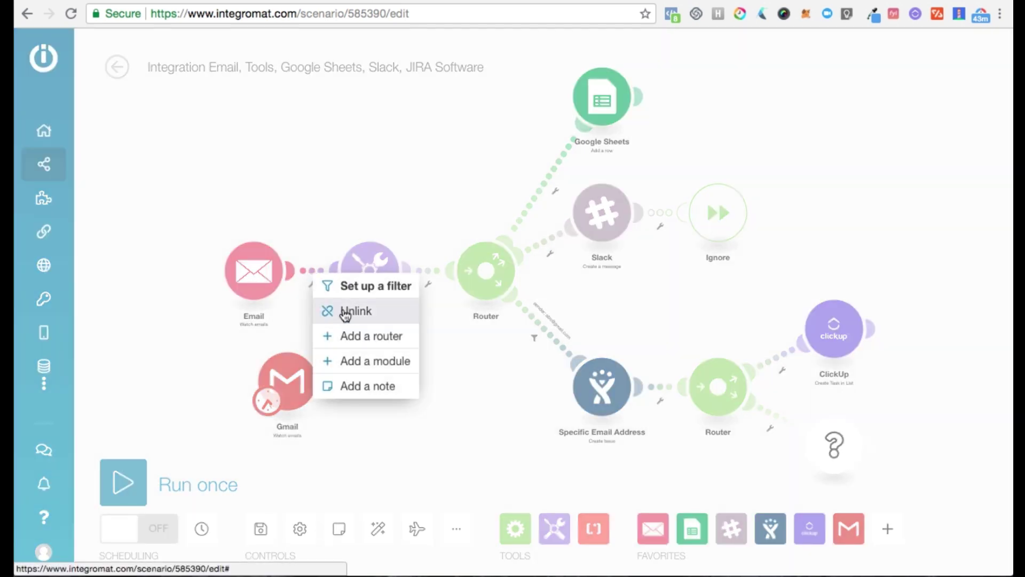
pyautogui.click(340, 312)
pyautogui.rightClick(244, 264)
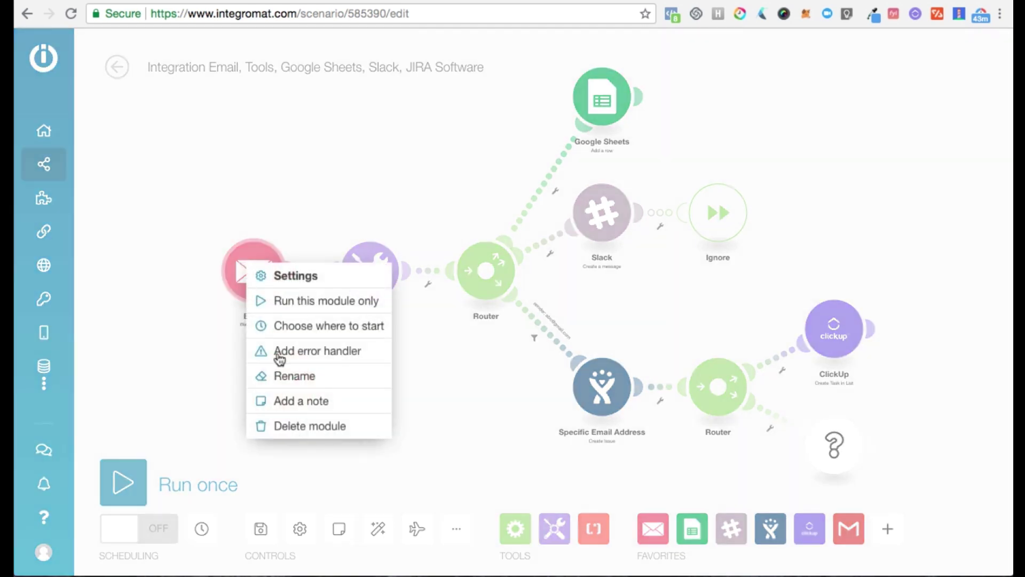
pyautogui.click(296, 415)
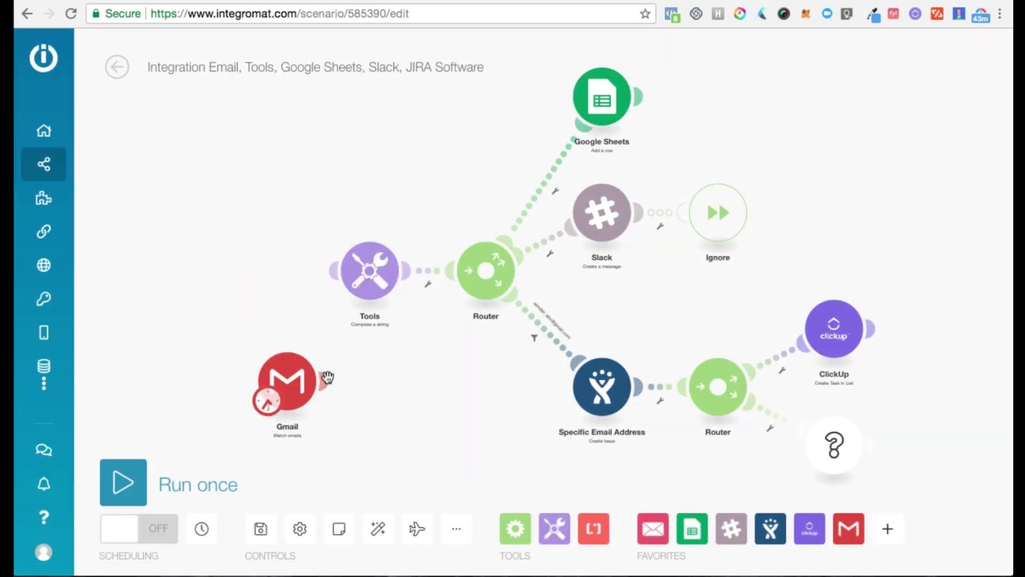
pyautogui.moveTo(327, 378); pyautogui.dragTo(337, 284)
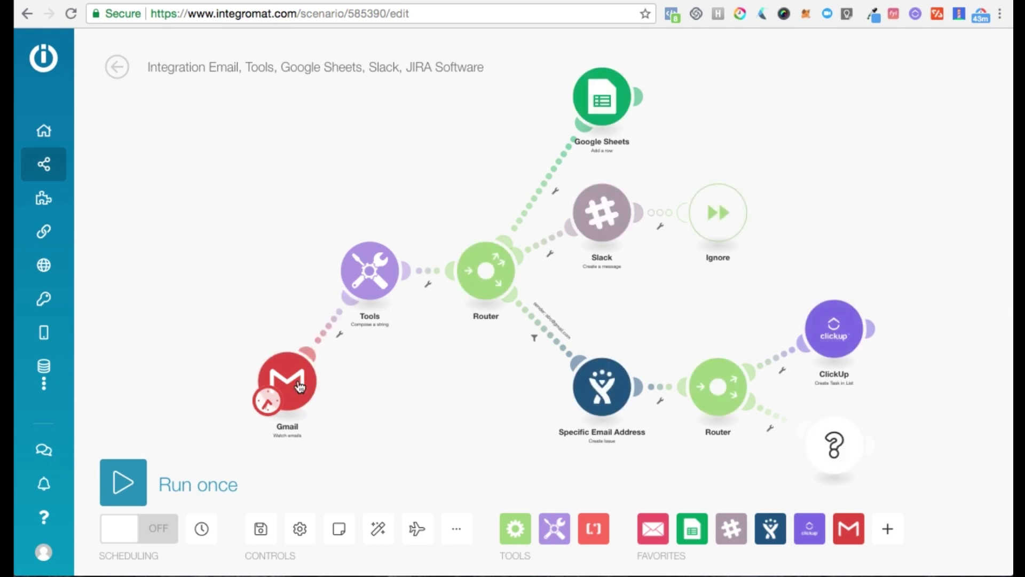
pyautogui.moveTo(300, 381); pyautogui.dragTo(219, 321)
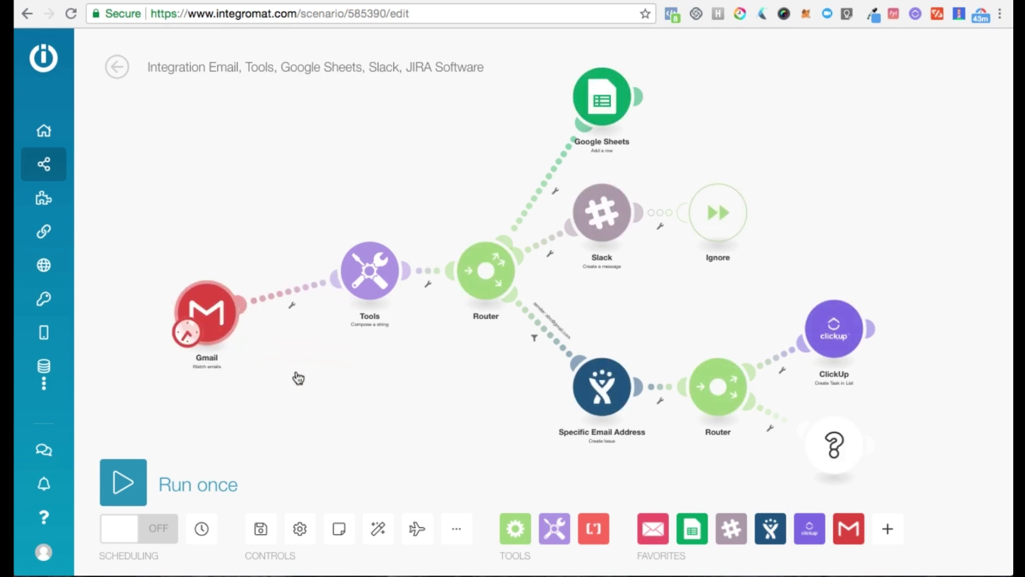